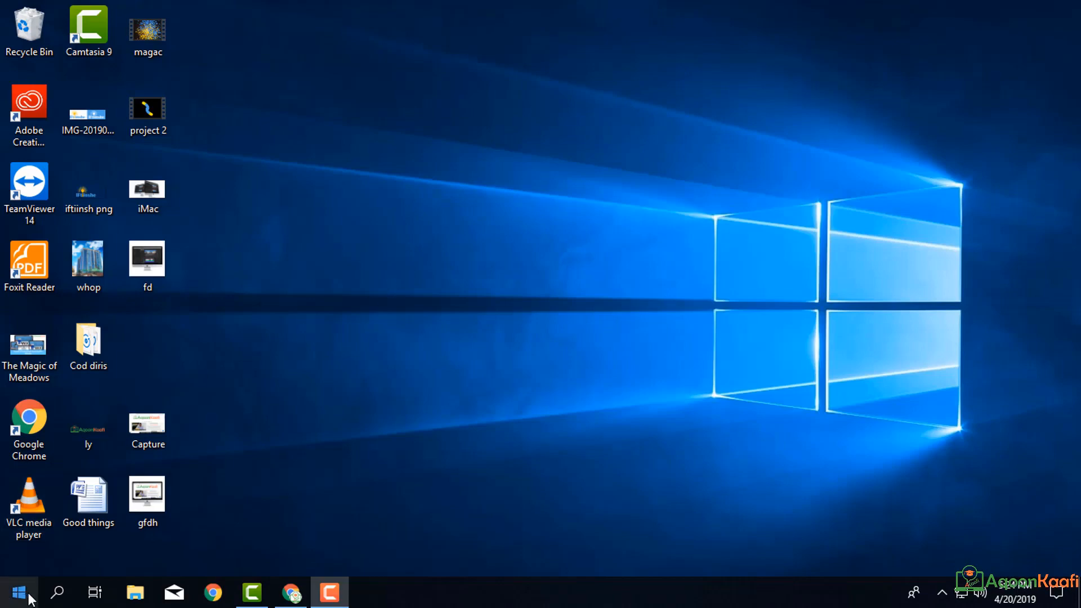
Search Windows for "word" and open Microsoft Office Word 2007.
click(23, 593)
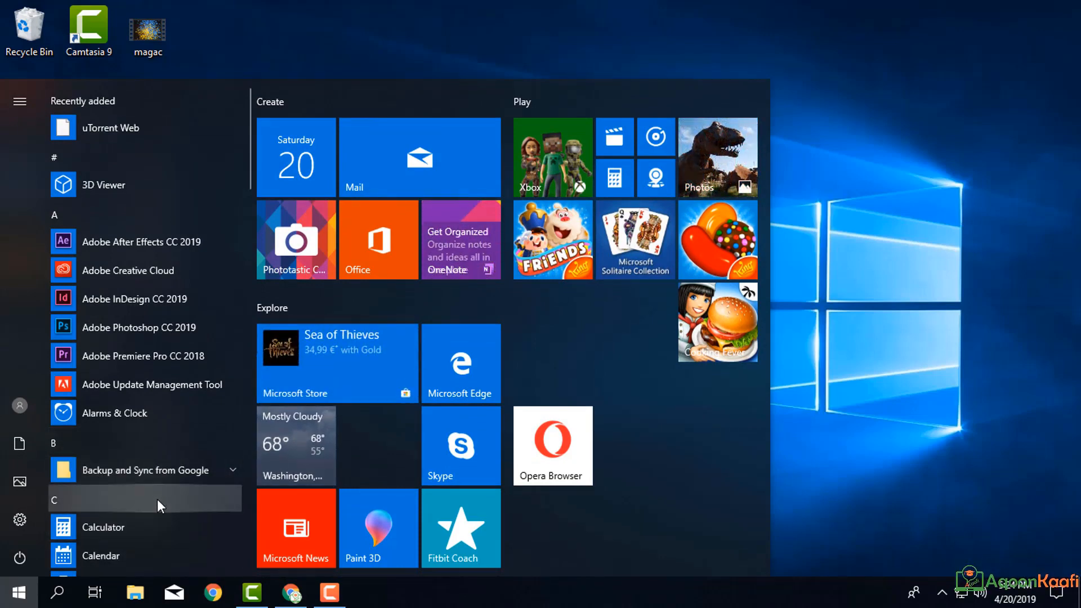
key(super+s)
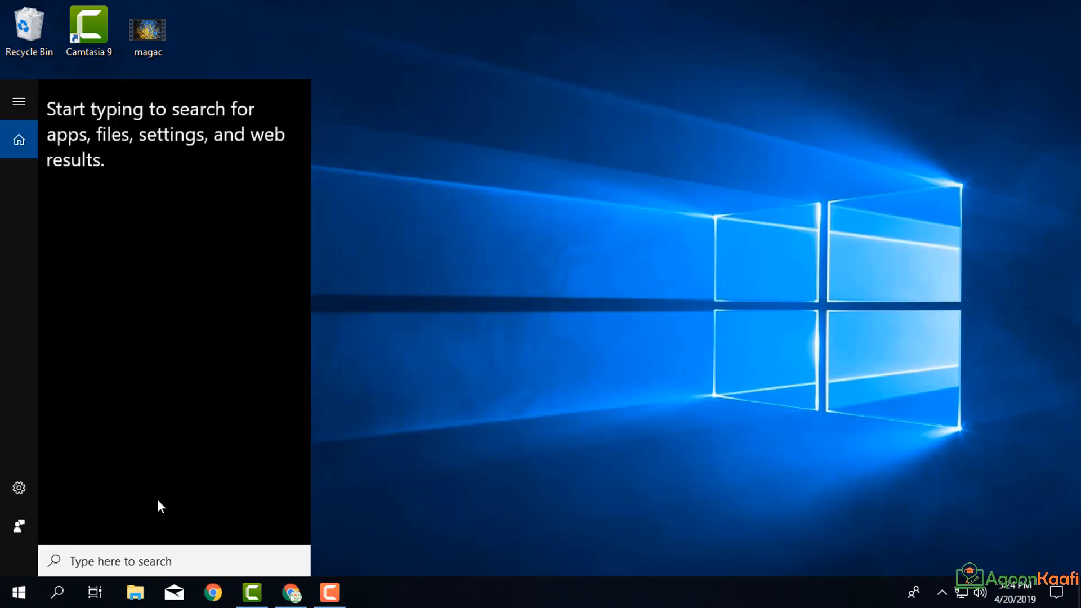
text(word)
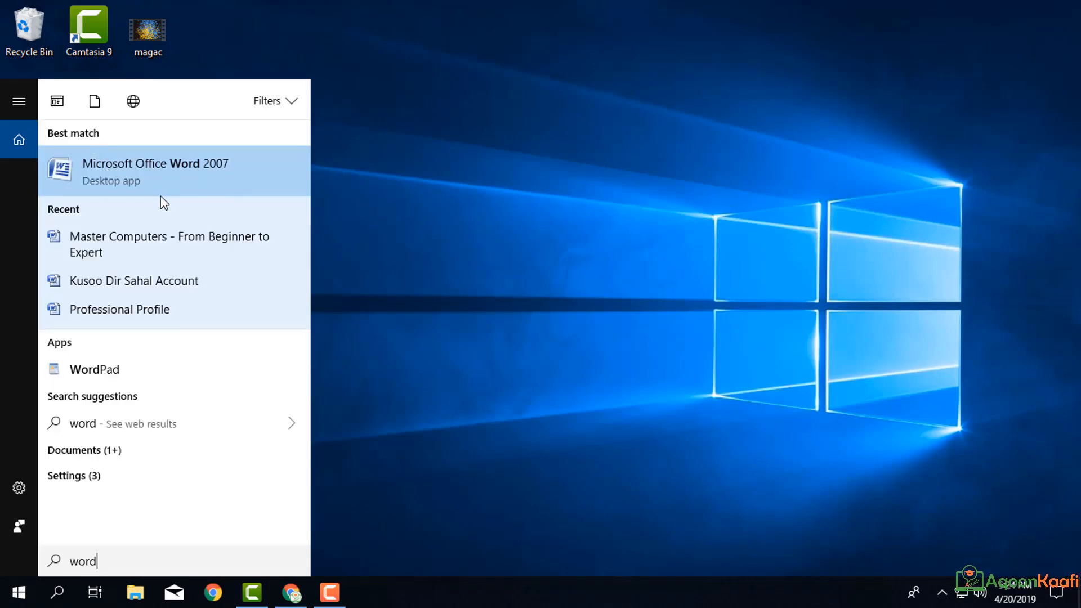
click(200, 173)
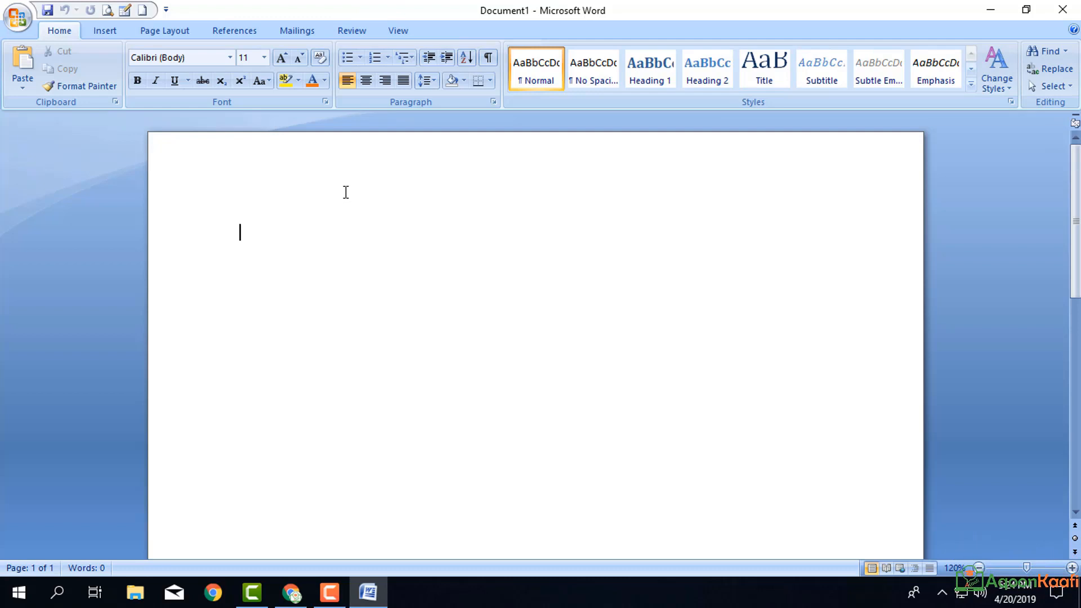
Write a sample sentence beginning "Aniga Magacay gu waa" and ending with a first name, removing the stray characters in the second word.
text(Aniga Magace=ay gu waa ahmed)
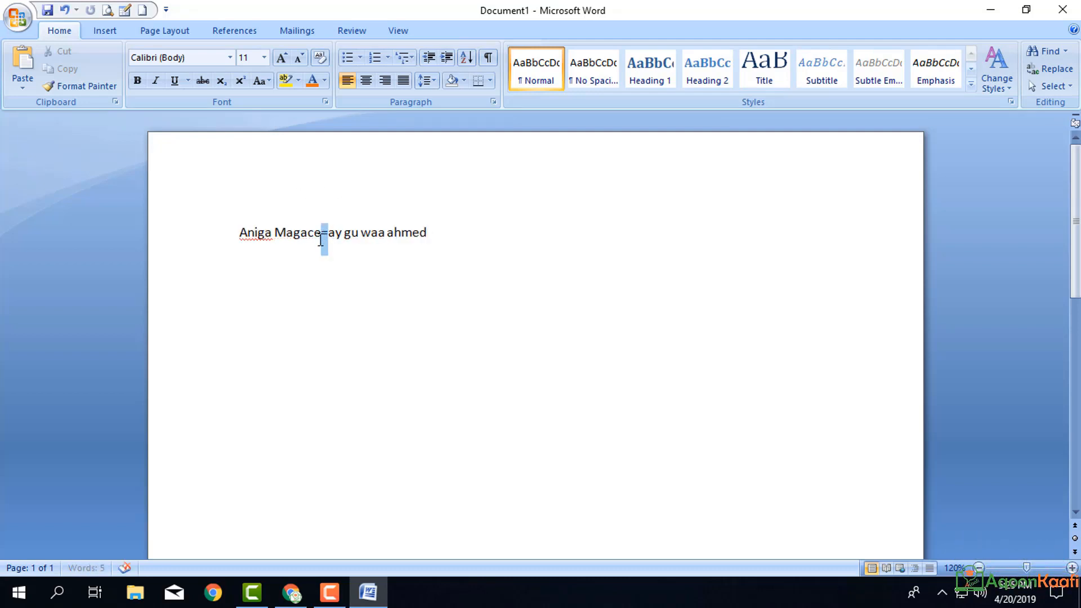
key(Delete)
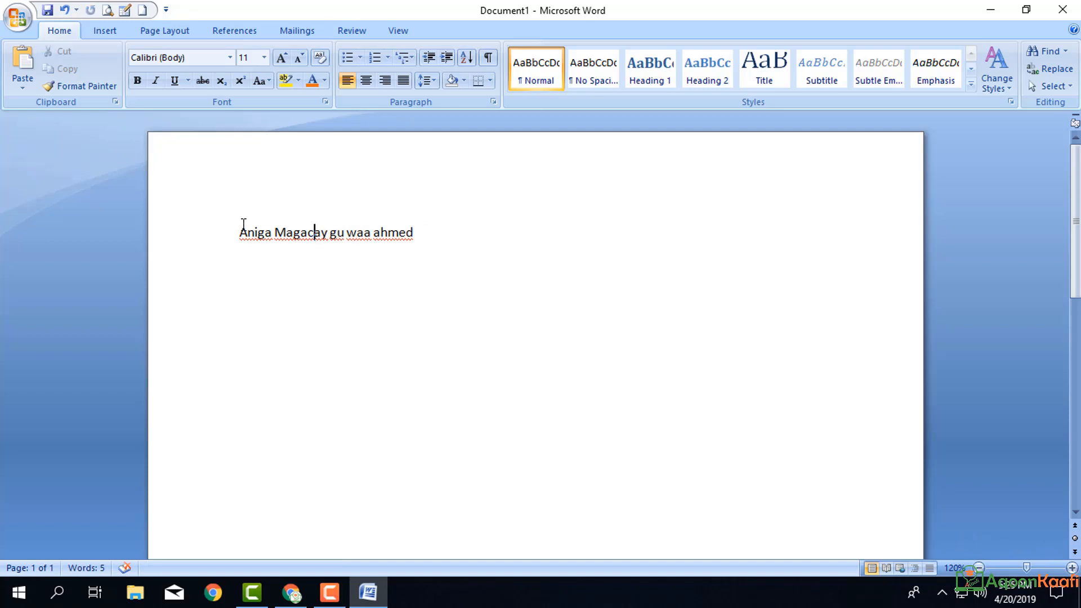
drag(243, 224, 478, 231)
click(406, 294)
click(419, 227)
drag(239, 264, 302, 260)
key(BackSpace)
Replace the whole sample sentence with the heading "Boog Riyooyinka".
drag(239, 232, 429, 233)
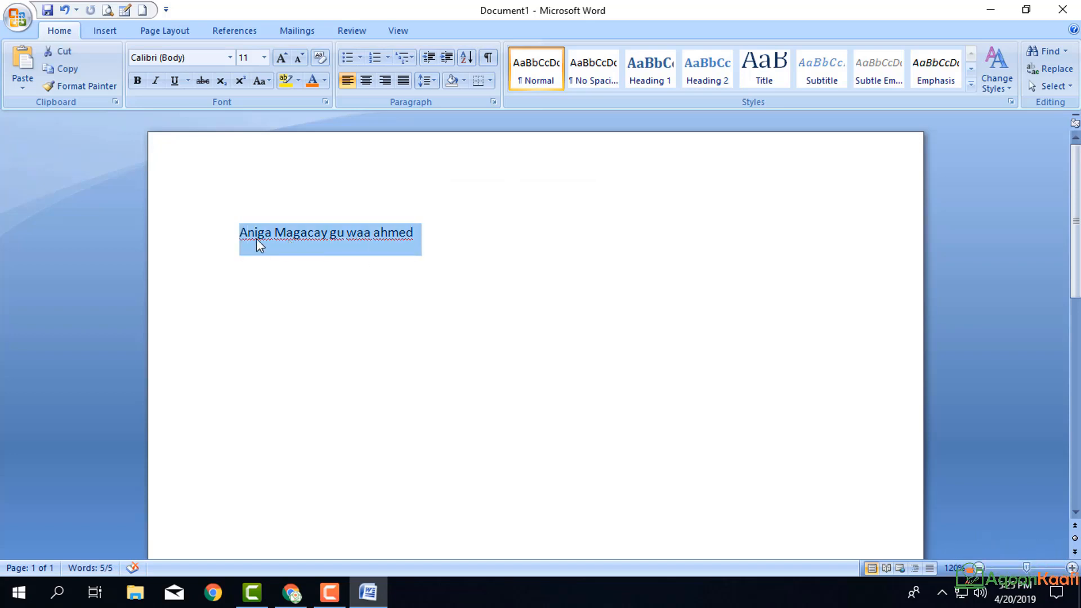
drag(240, 229, 406, 248)
text(Boo)
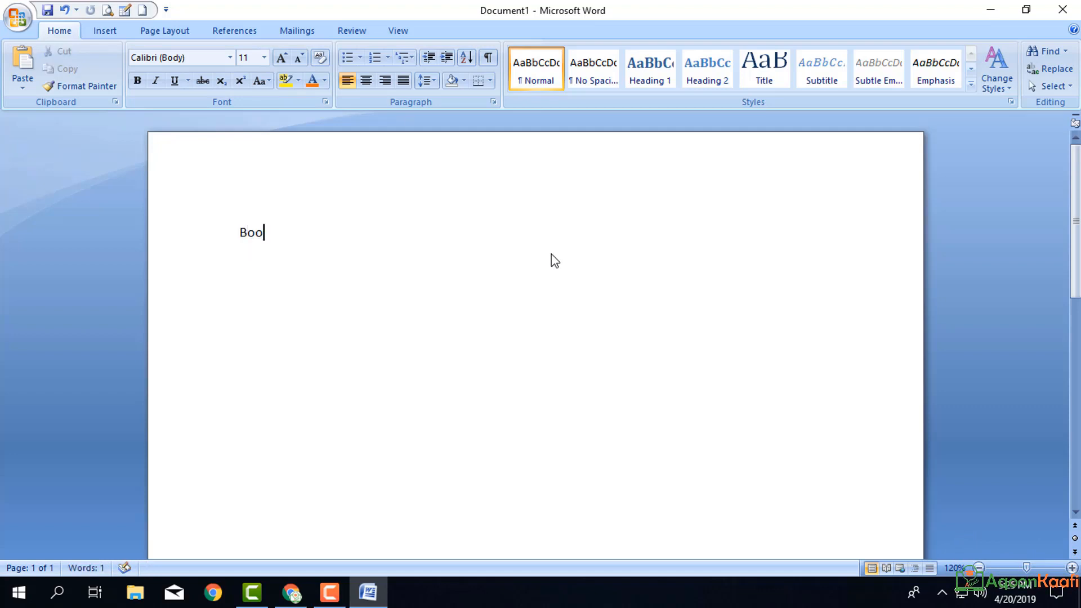
text(g Riyooyinka)
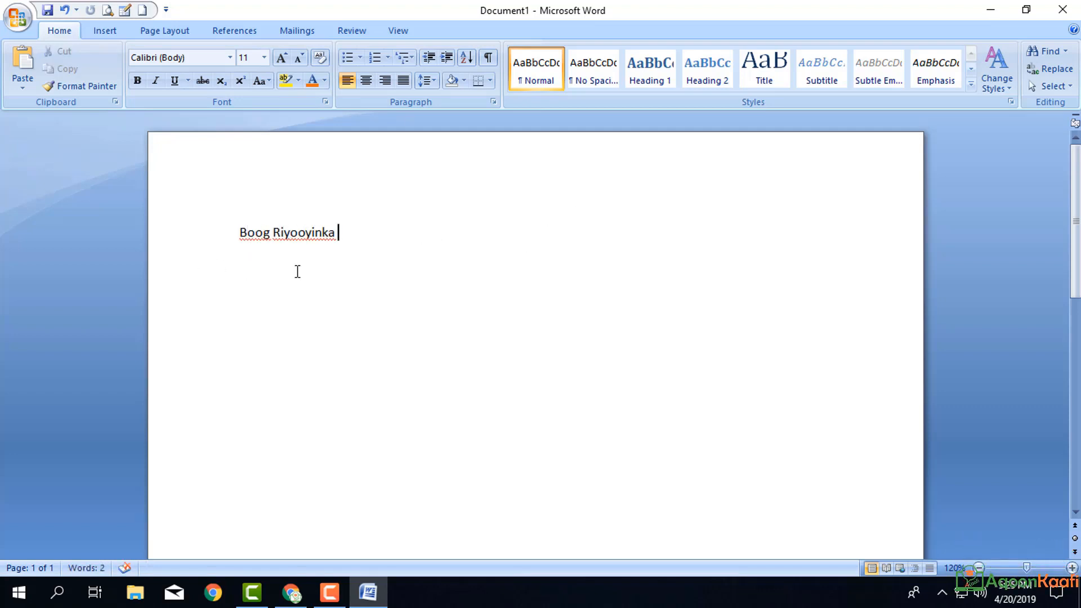
Select the whole heading and centre it, trying left alignment before centring it again.
click(212, 237)
click(392, 239)
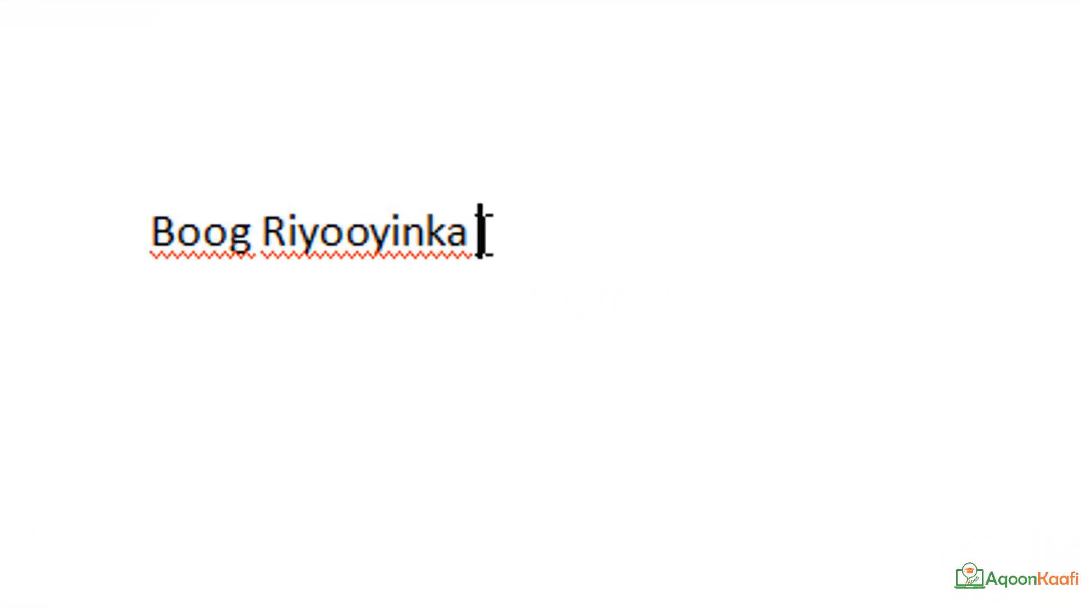
drag(479, 231, 96, 213)
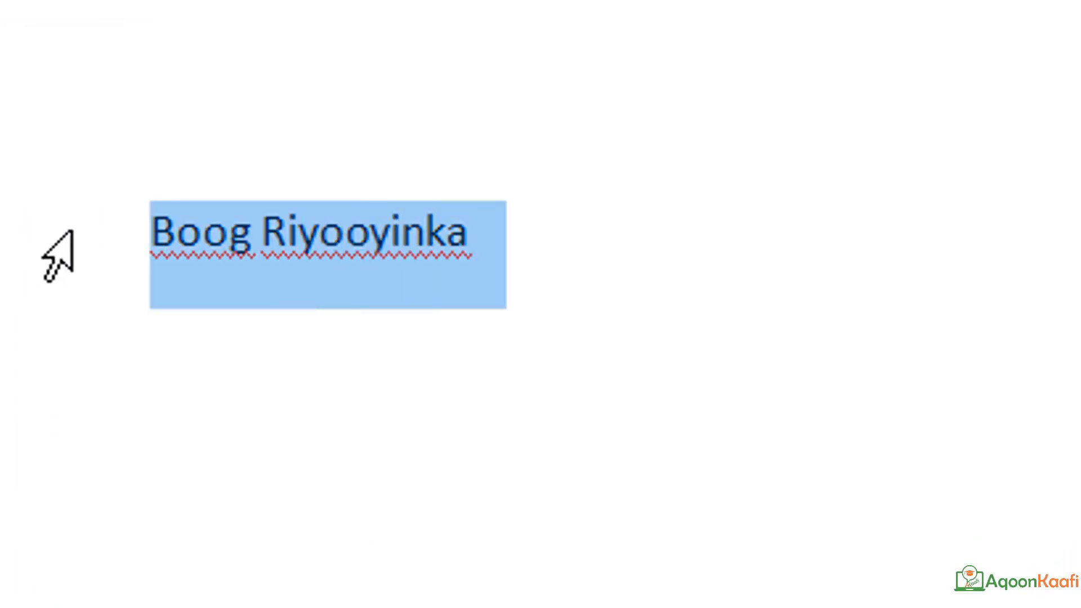
click(207, 218)
click(146, 222)
click(463, 208)
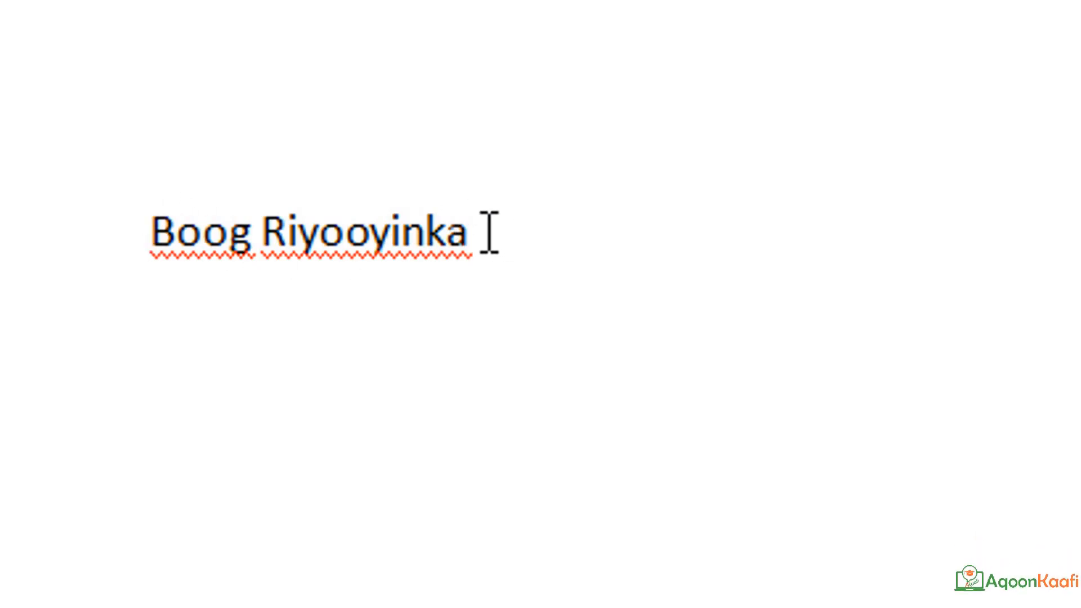
key(ctrl+a)
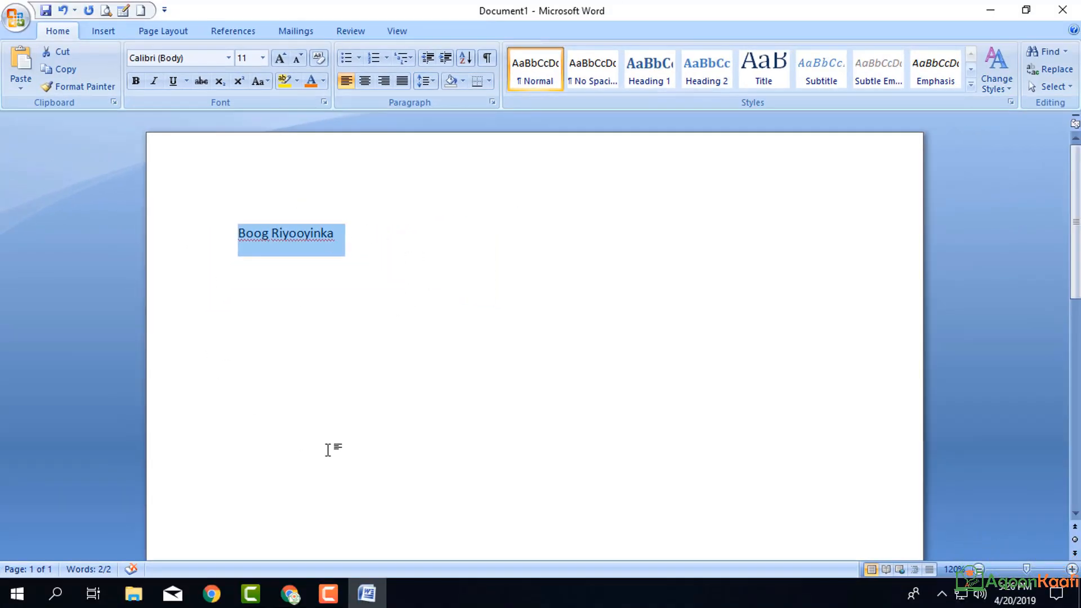
click(365, 82)
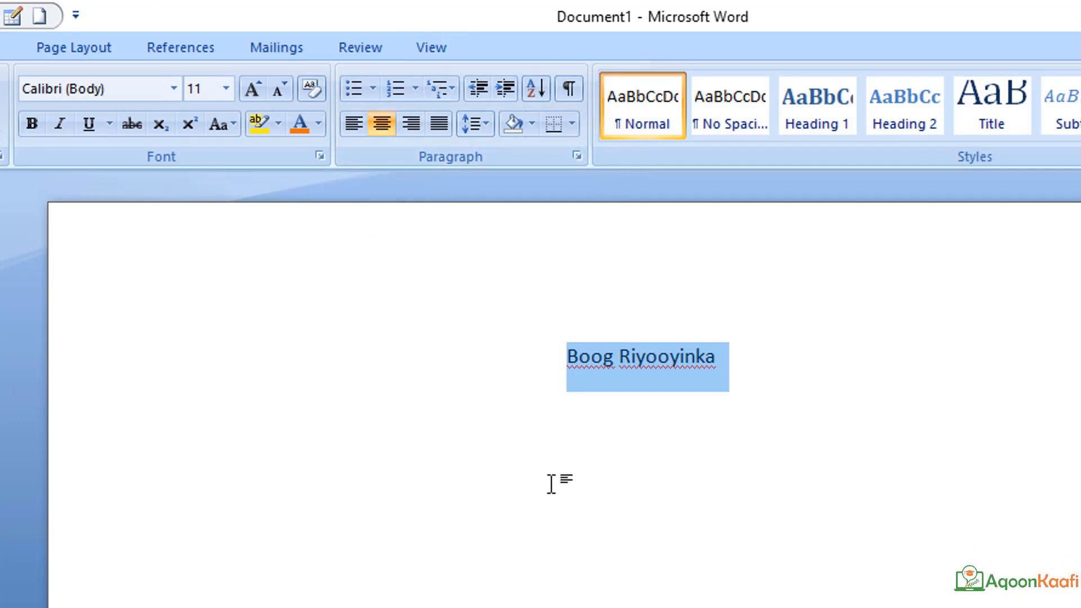
key(ctrl+l)
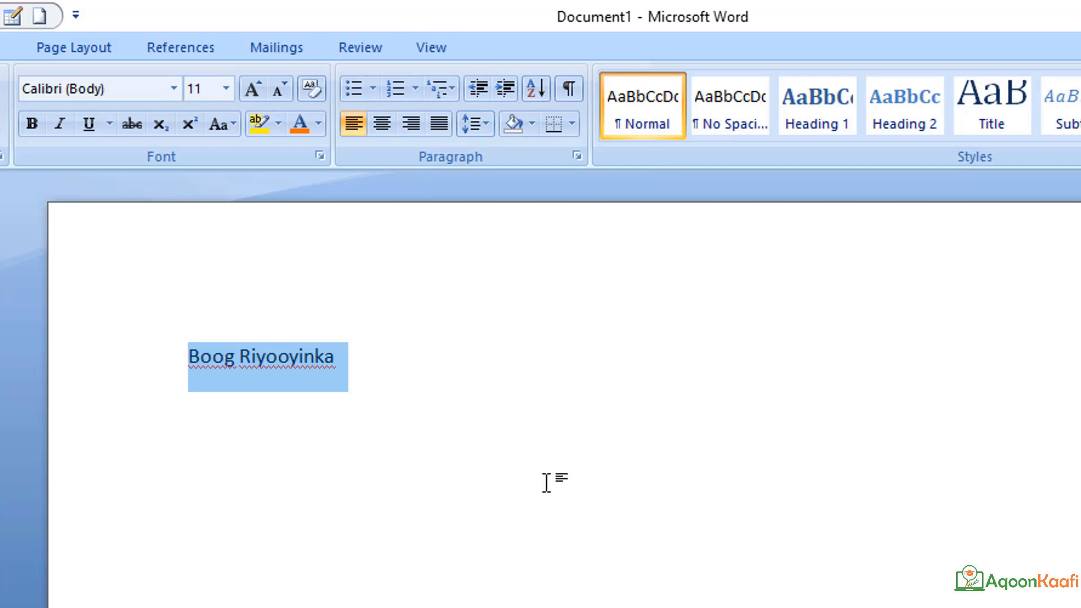
key(ctrl+e)
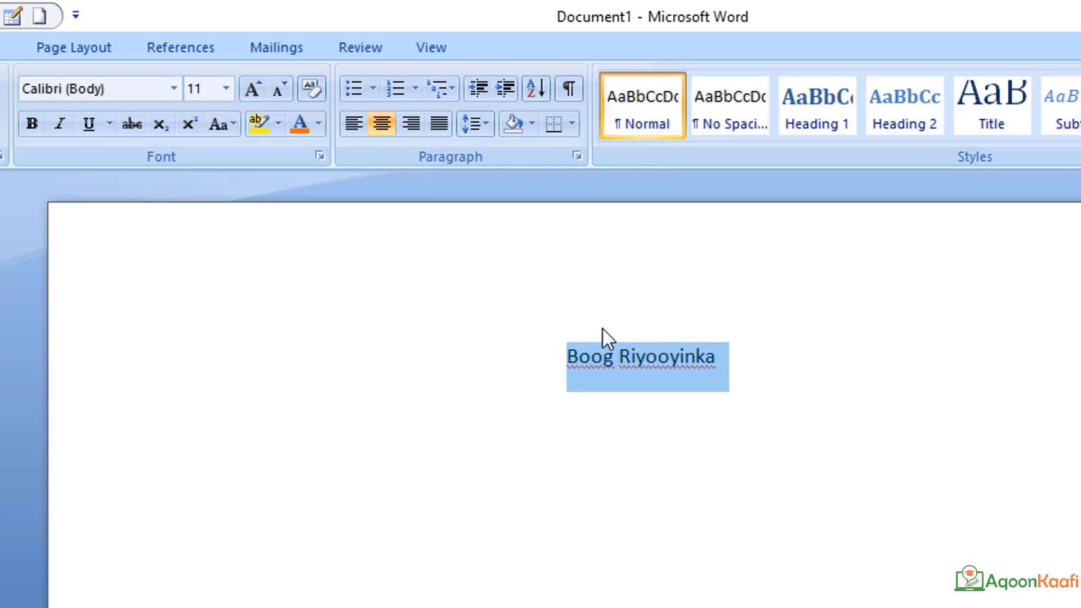
Apply the Title style to the heading and centre it.
click(1080, 129)
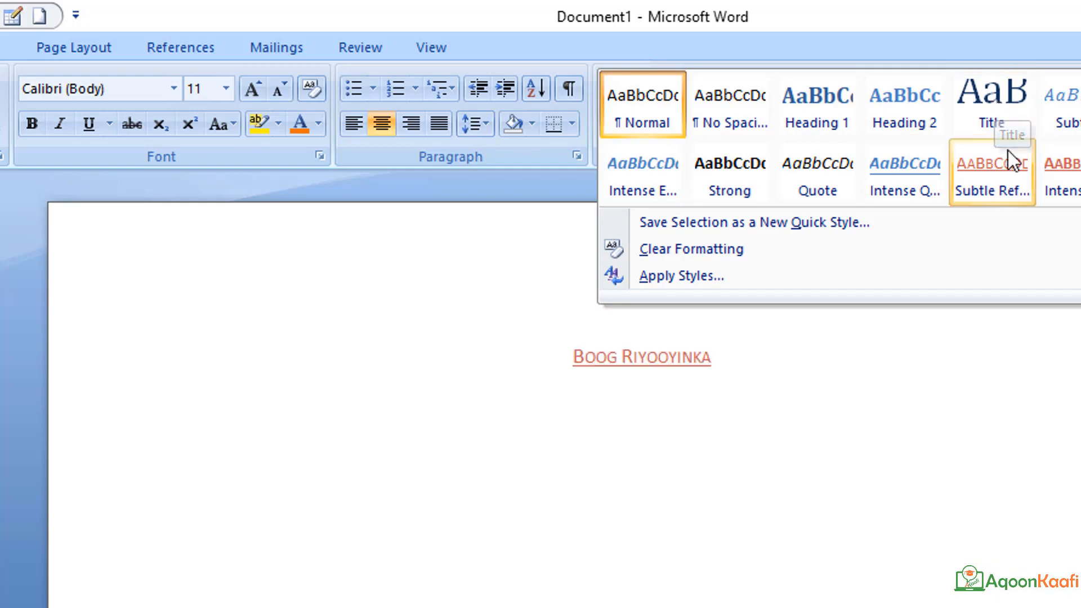
click(994, 106)
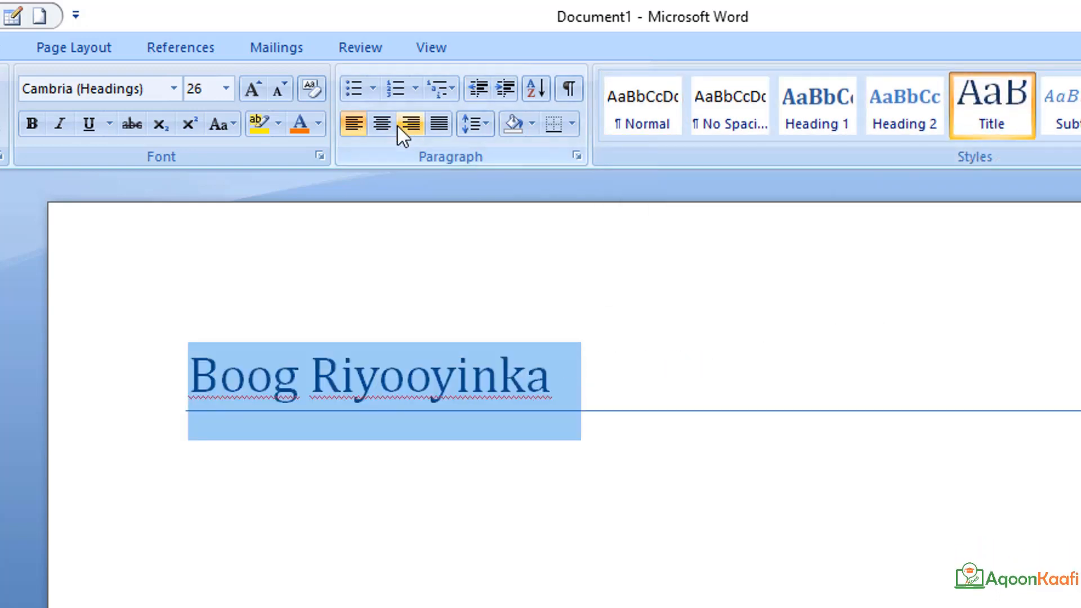
click(387, 121)
click(552, 467)
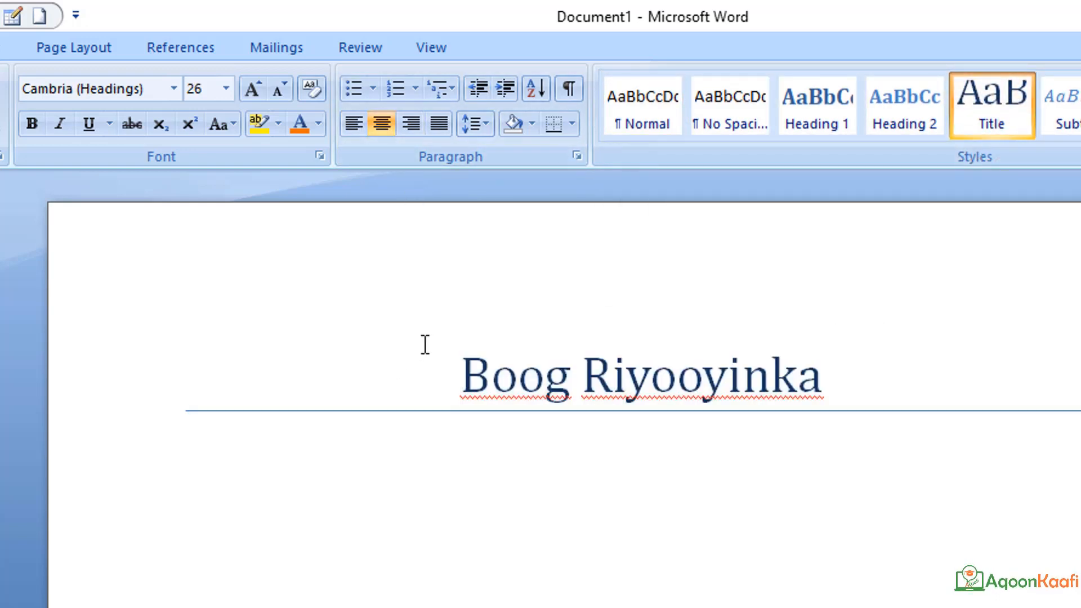
Set the heading back to the Normal style and centre it on the page.
drag(426, 345, 951, 369)
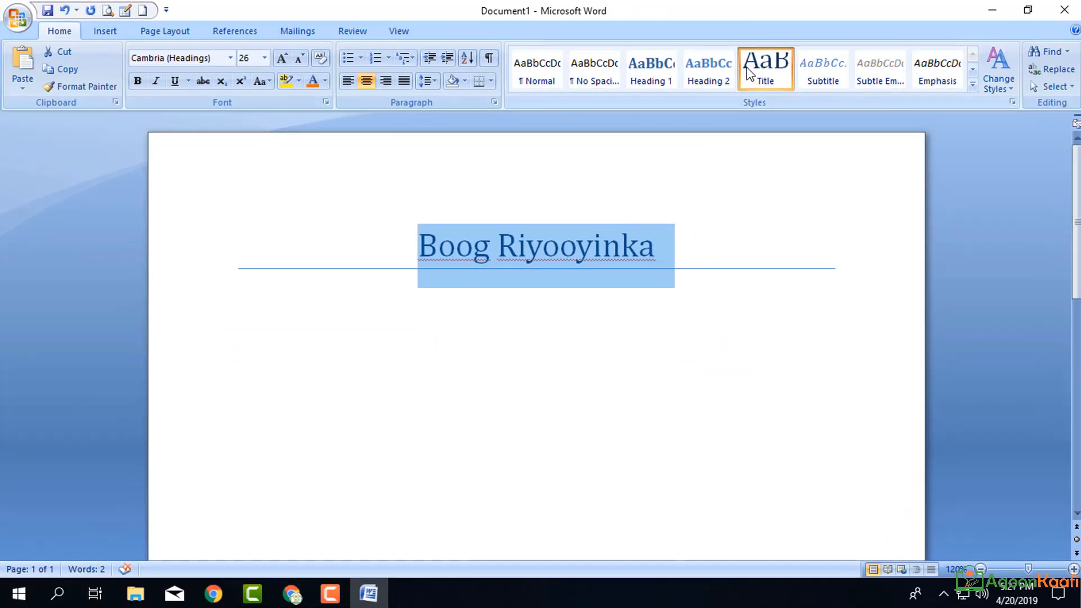
click(541, 71)
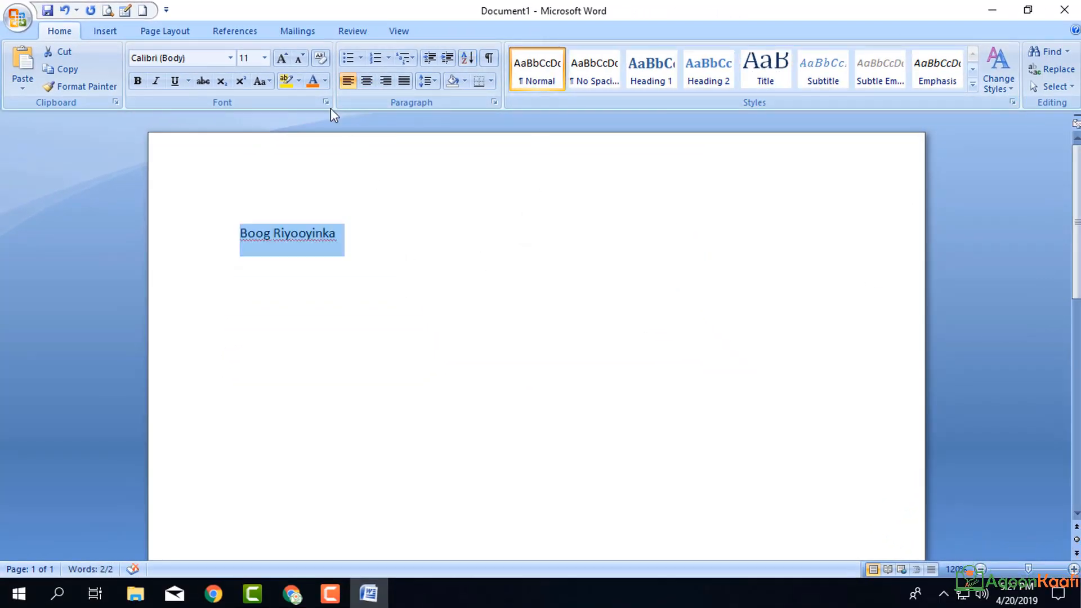
click(365, 82)
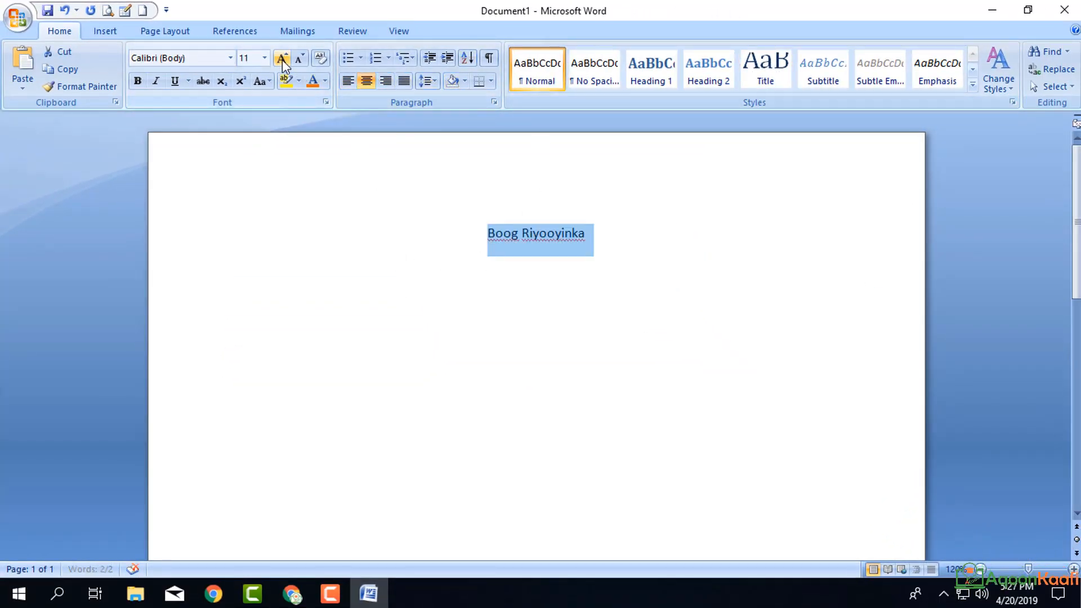
Try enlarging the heading's font by a few sizes and shrinking it back to 11.
click(282, 58)
click(282, 58)
click(282, 58)
click(301, 61)
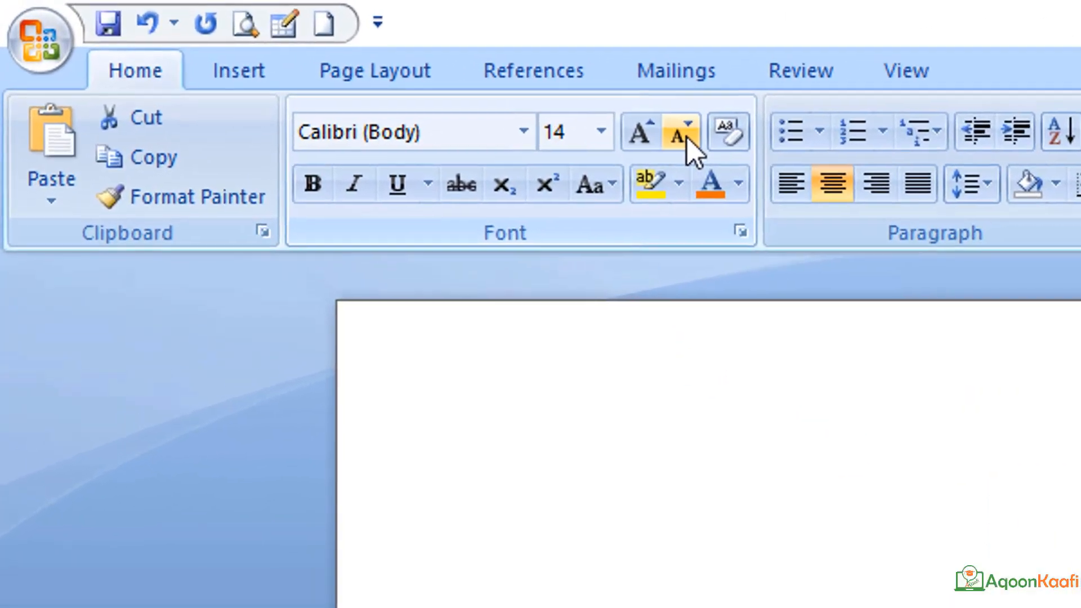
click(301, 61)
click(300, 61)
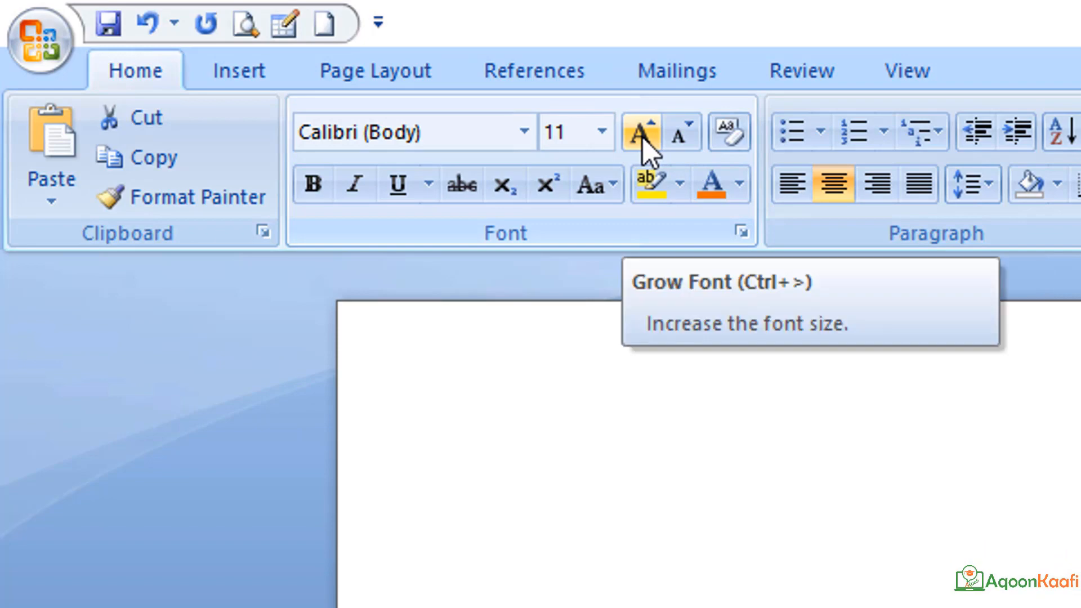
Try growing the heading's font to 12 and shrinking it step by step to below 8.
click(647, 151)
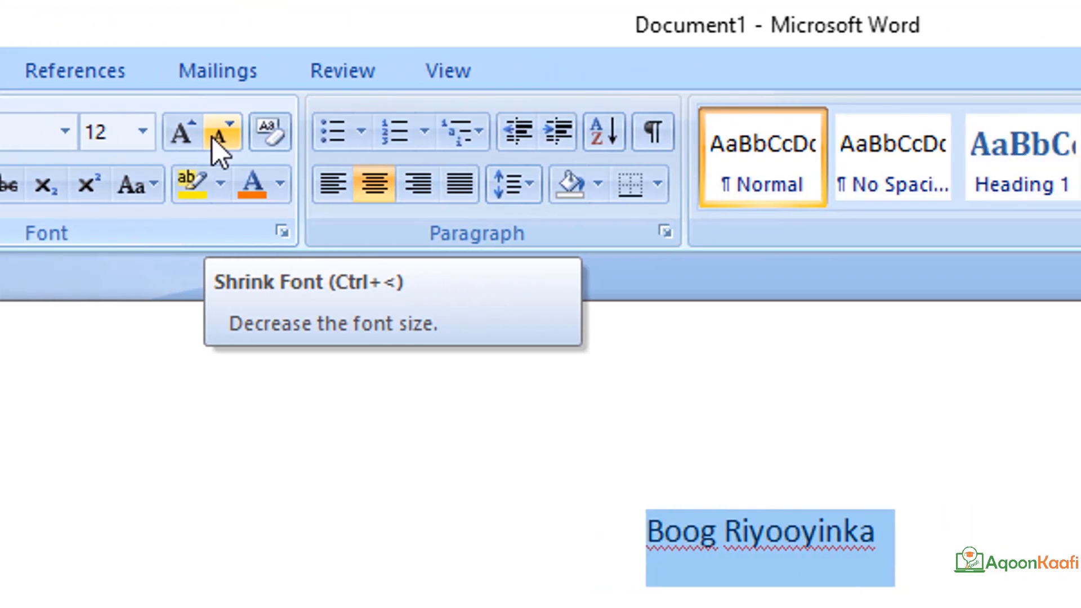
click(675, 141)
click(675, 141)
click(212, 138)
click(212, 138)
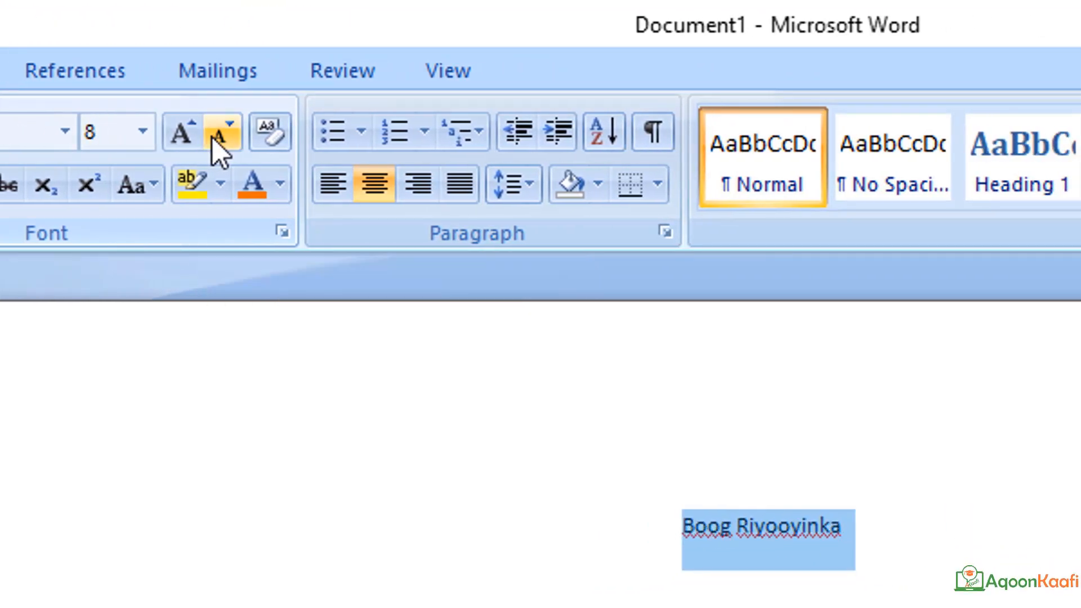
click(212, 139)
click(213, 139)
click(214, 140)
click(215, 140)
Grow the heading's font size step by step to 24.
click(191, 139)
click(191, 139)
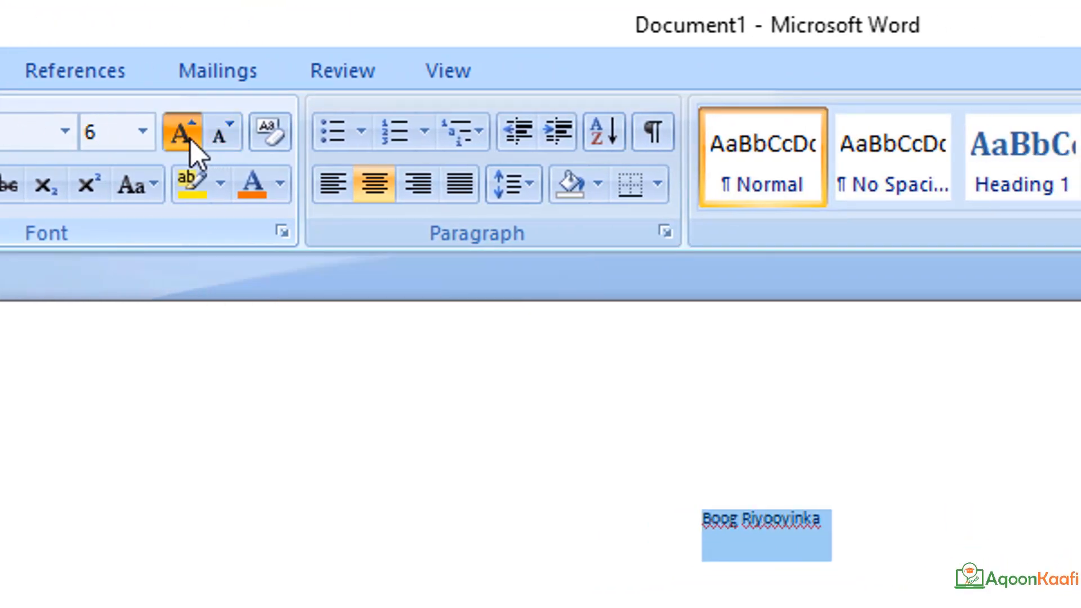
click(191, 139)
click(191, 140)
click(190, 143)
click(191, 147)
click(191, 147)
click(191, 147)
click(192, 148)
click(192, 148)
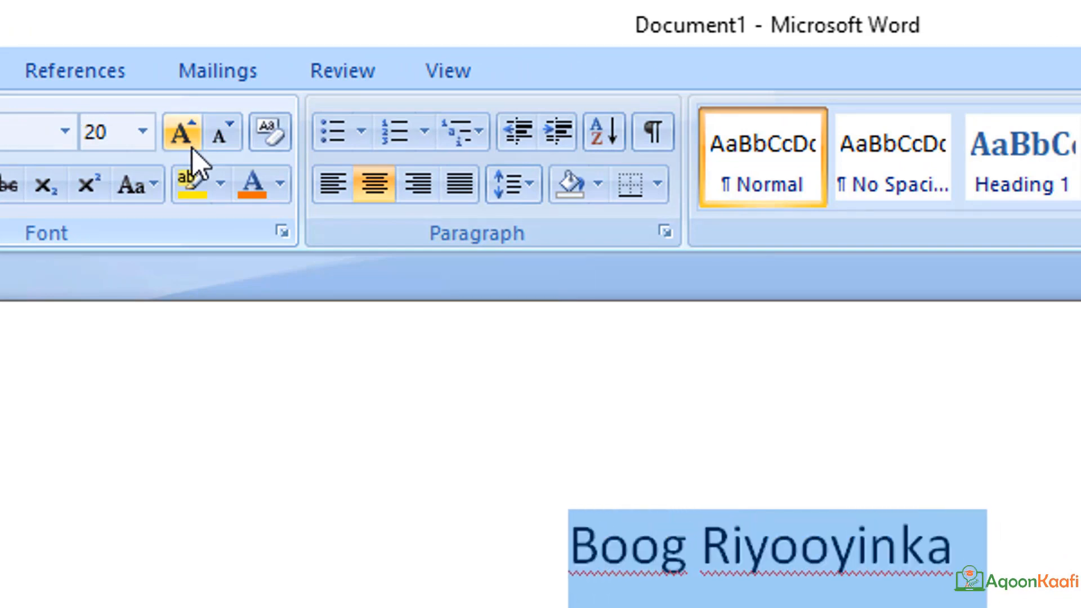
click(193, 149)
click(193, 149)
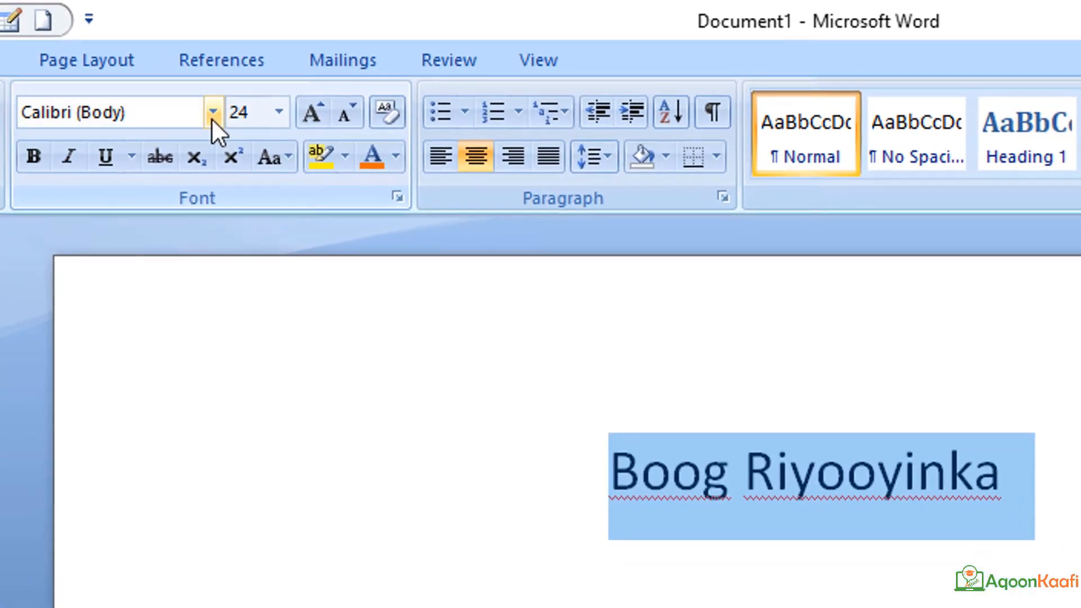
Set the heading's font to Arial Rounded MT Bold and its font colour to the standard light blue, keeping the heading selected.
click(197, 115)
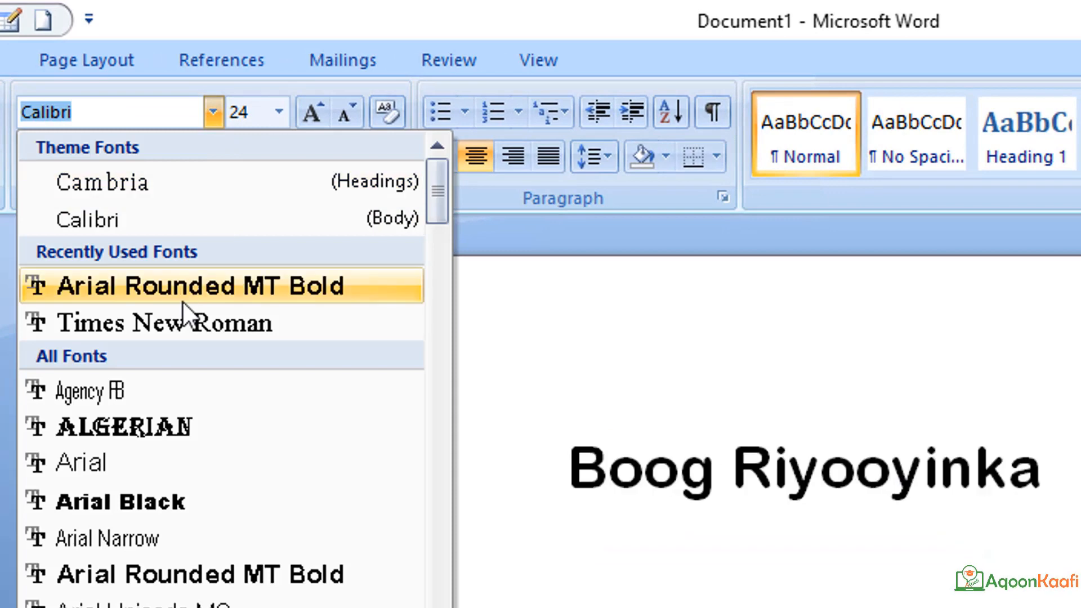
click(182, 298)
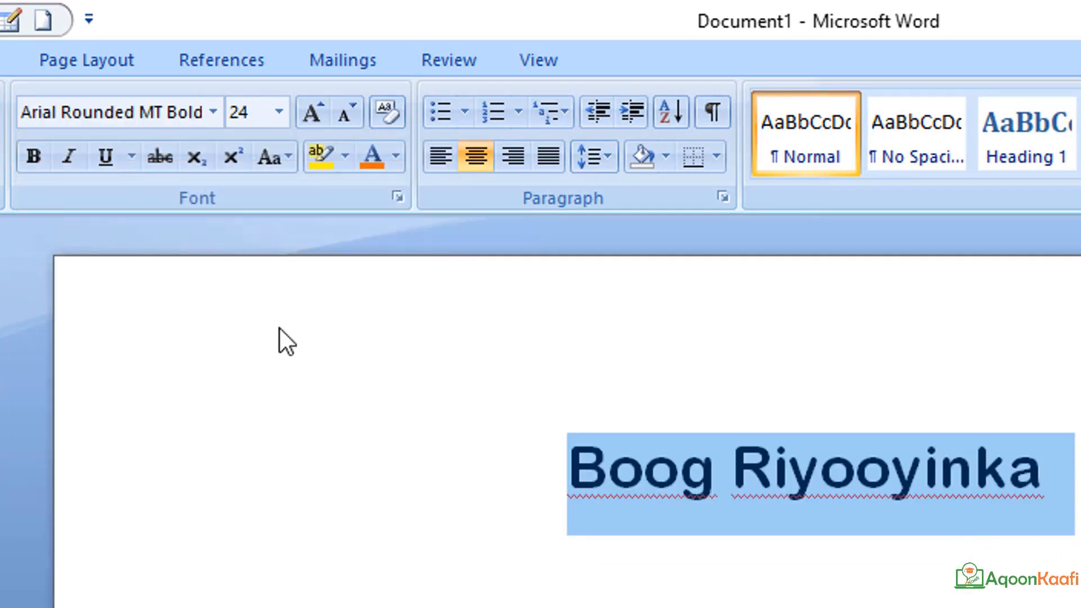
click(374, 164)
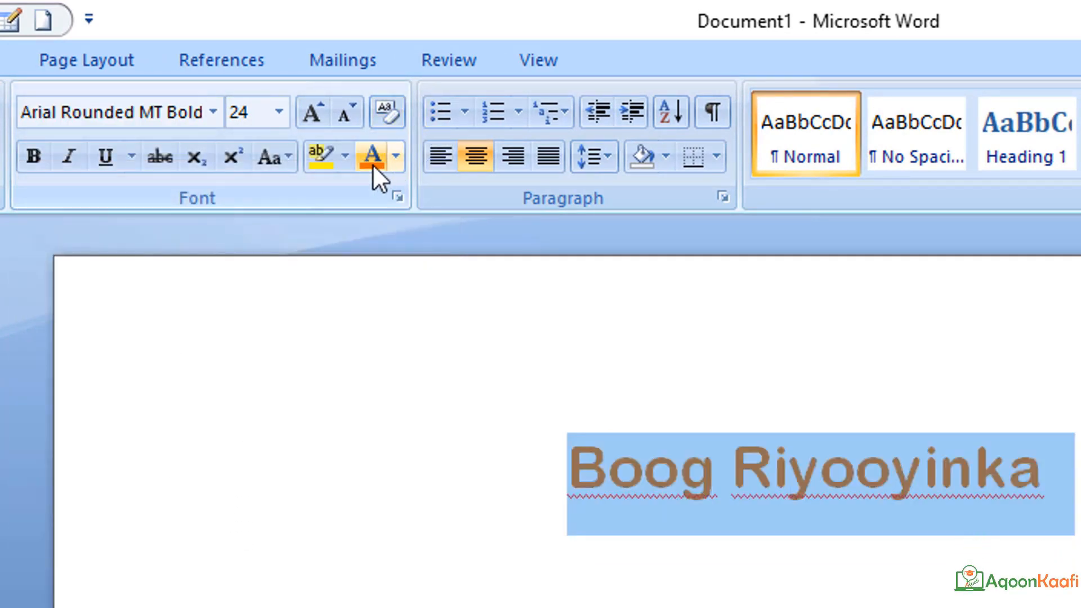
click(396, 160)
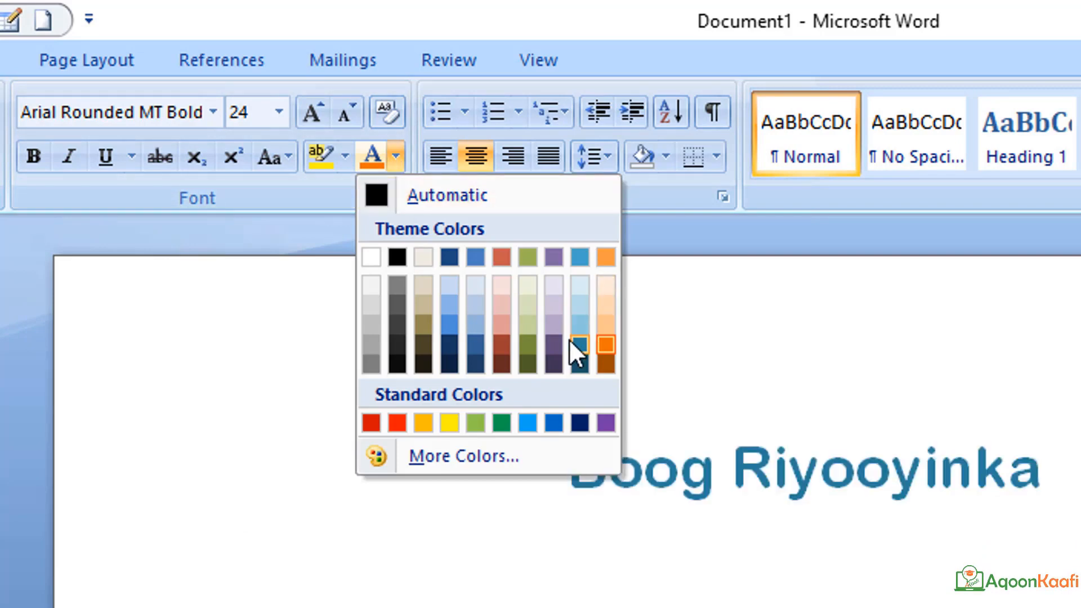
click(527, 423)
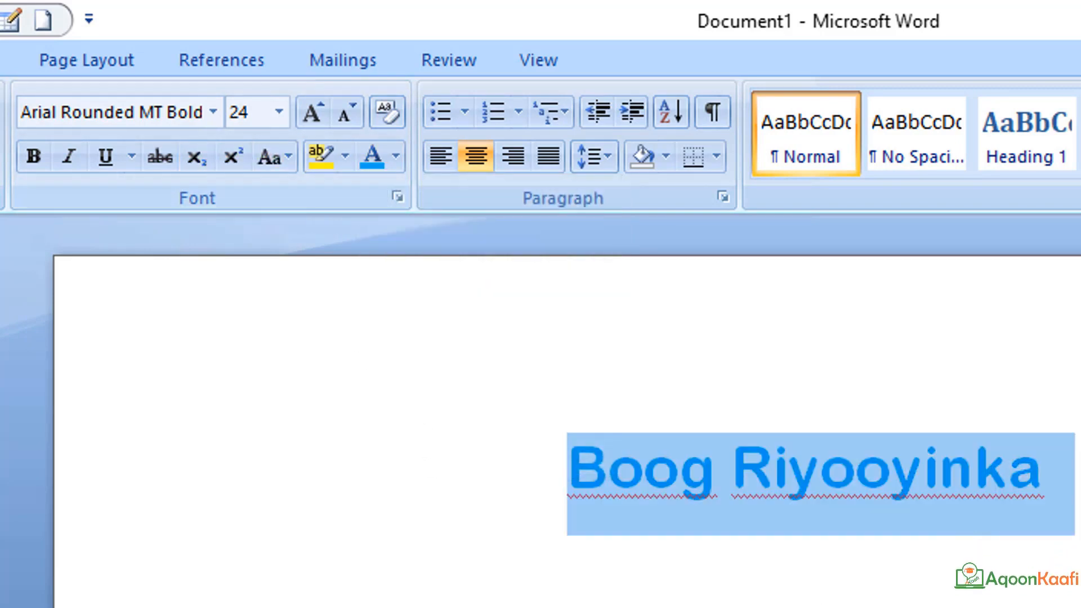
click(632, 534)
triple_click(561, 449)
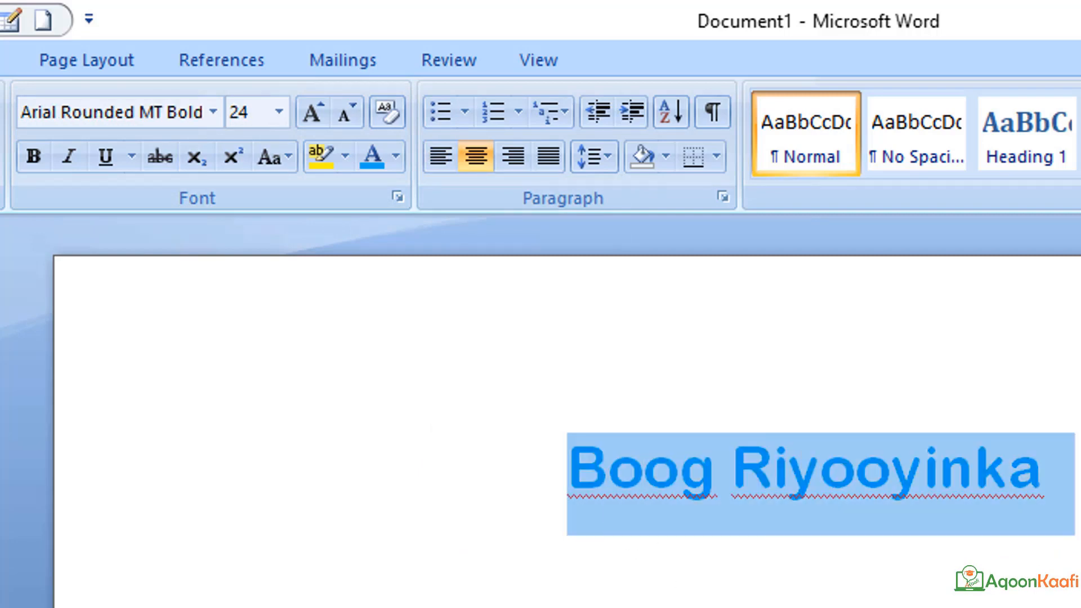
Try highlighting the heading "Boog Riyooyinka" in turquoise, and replace that highlight with black.
click(345, 162)
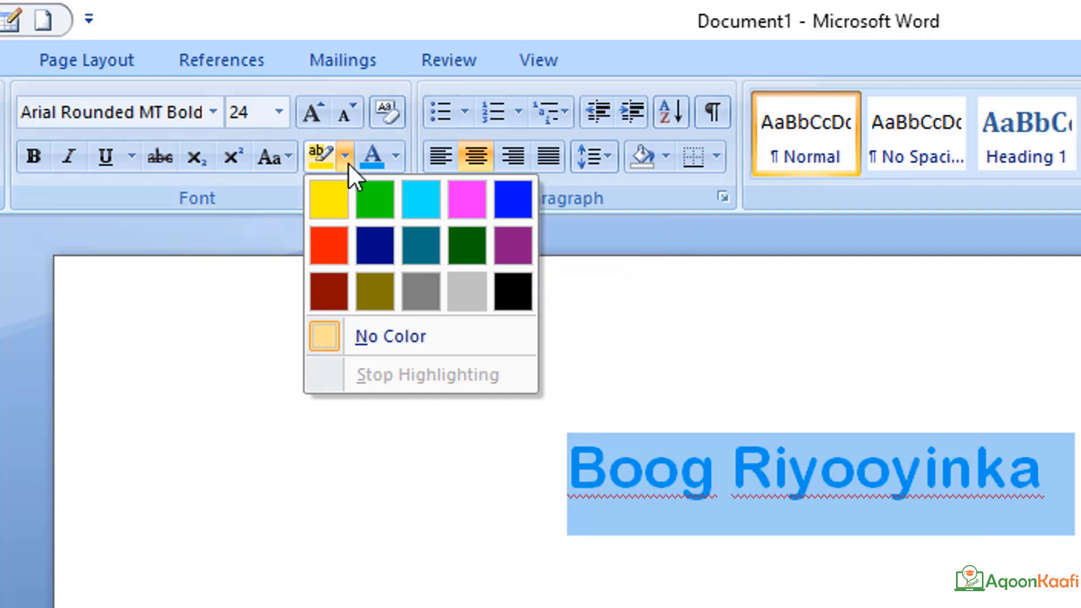
click(421, 198)
click(644, 572)
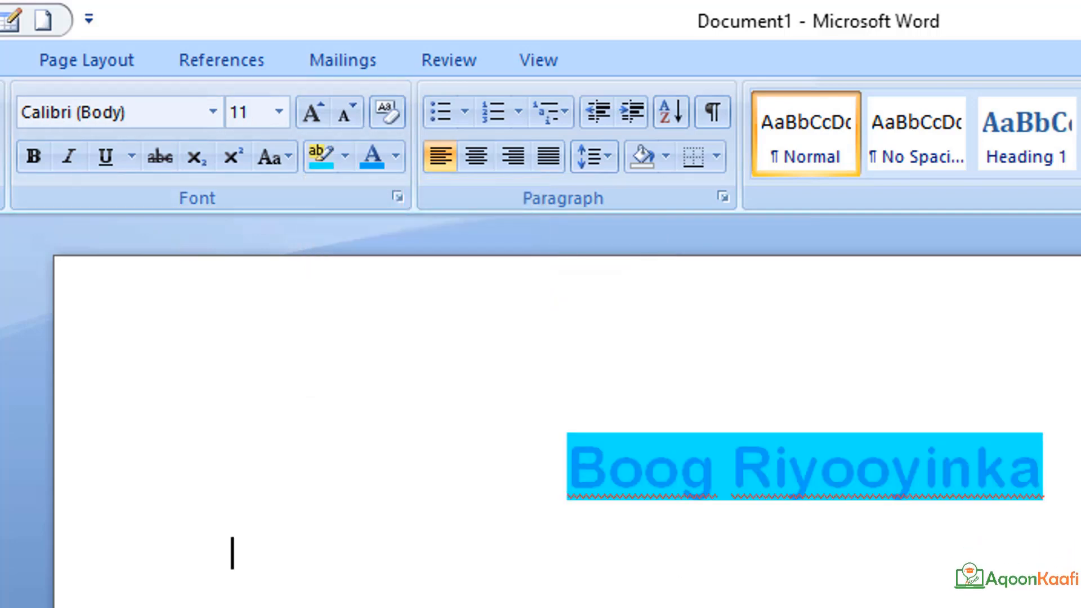
click(346, 158)
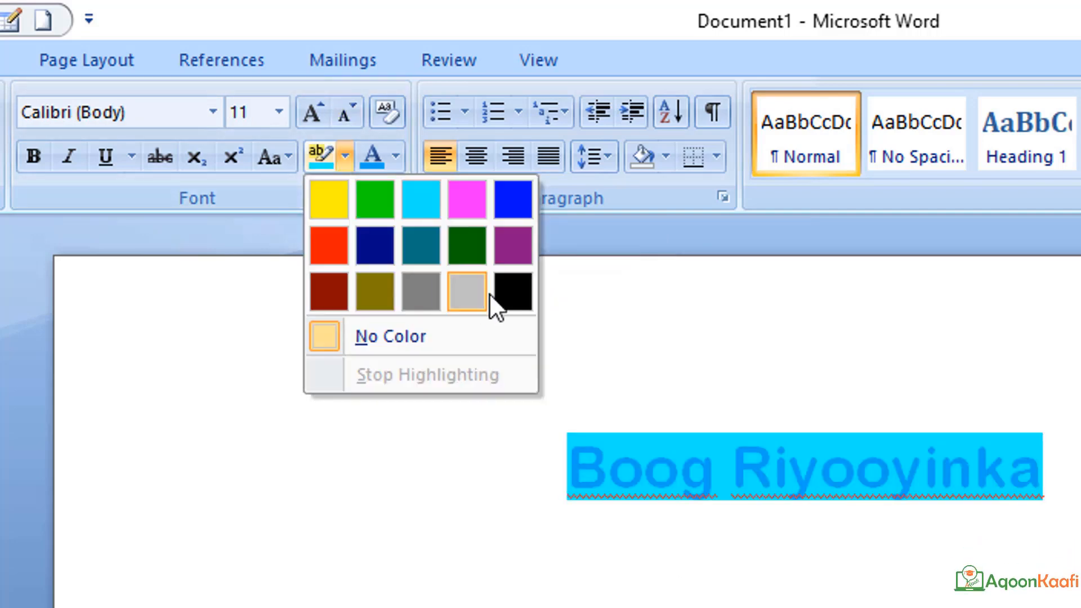
click(513, 291)
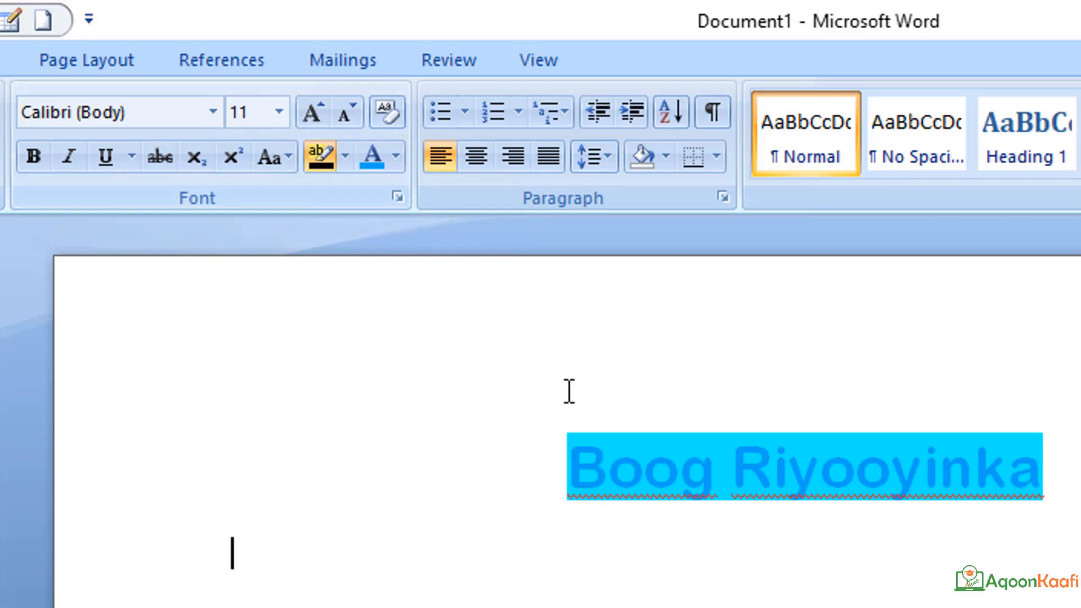
mouse_move(562, 455)
mouse_down()
mouse_move(883, 434)
mouse_move(1042, 468)
mouse_up()
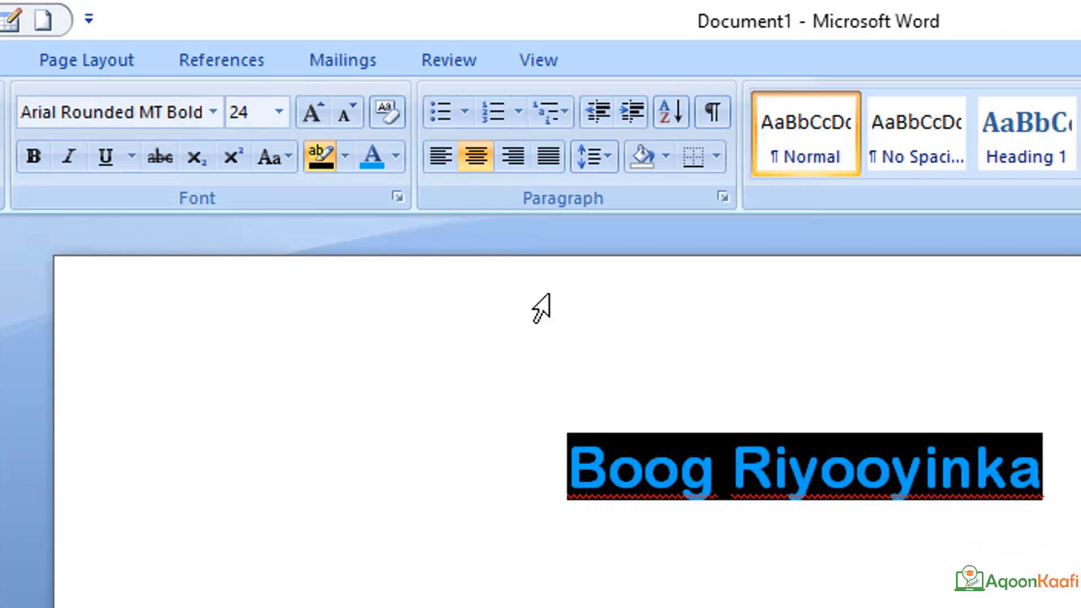
Try a light grey highlight on the heading in place of the black one.
click(548, 454)
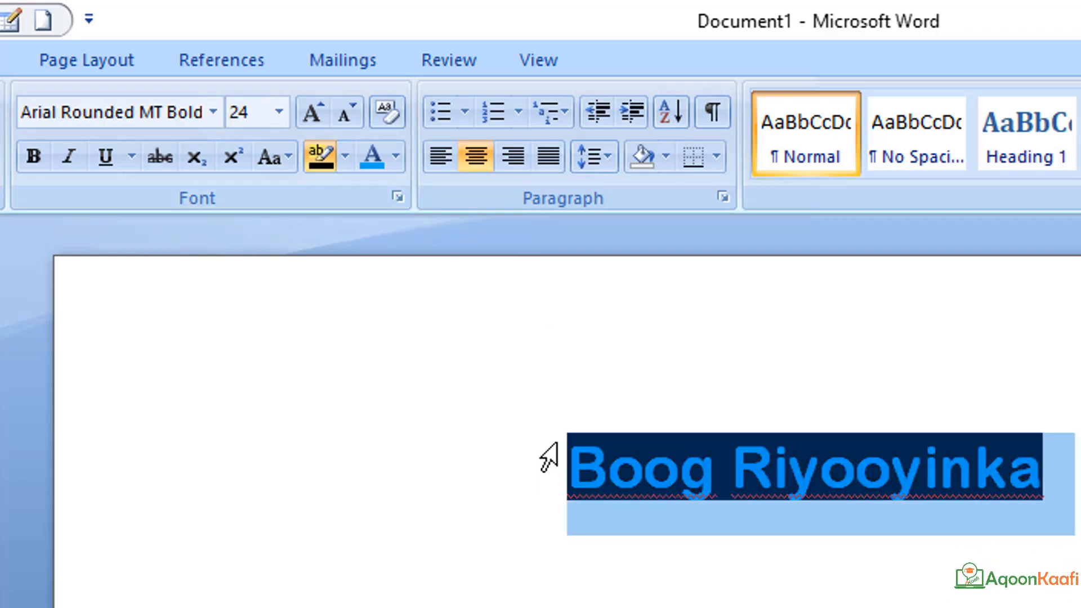
mouse_move(1065, 479)
mouse_down()
mouse_move(507, 473)
mouse_move(445, 496)
mouse_up()
click(343, 158)
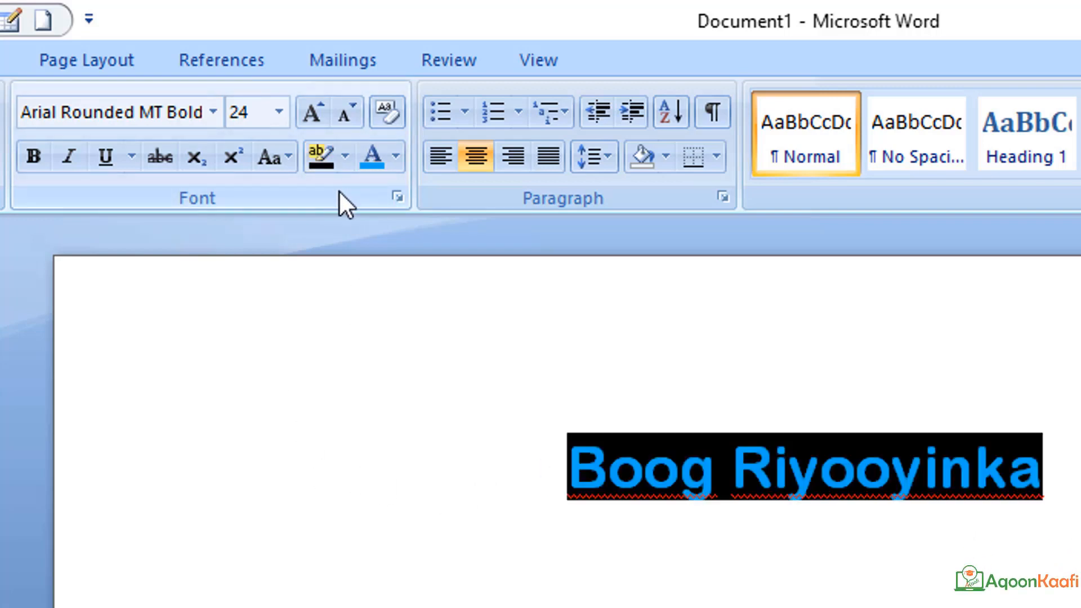
click(459, 293)
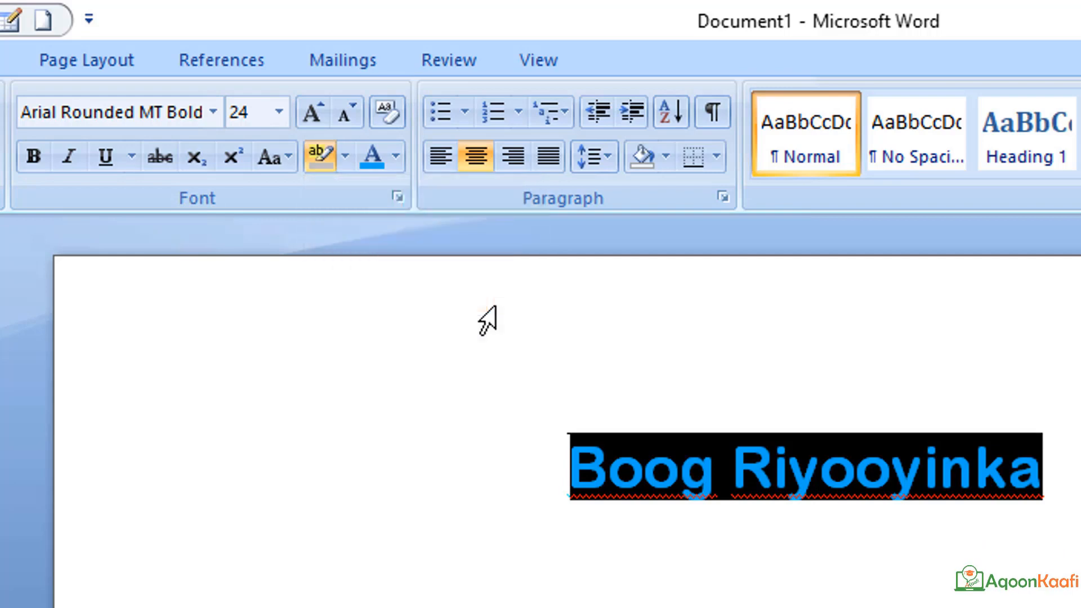
Enter the filler text "fgdh" on the line below the heading and delete it.
click(653, 570)
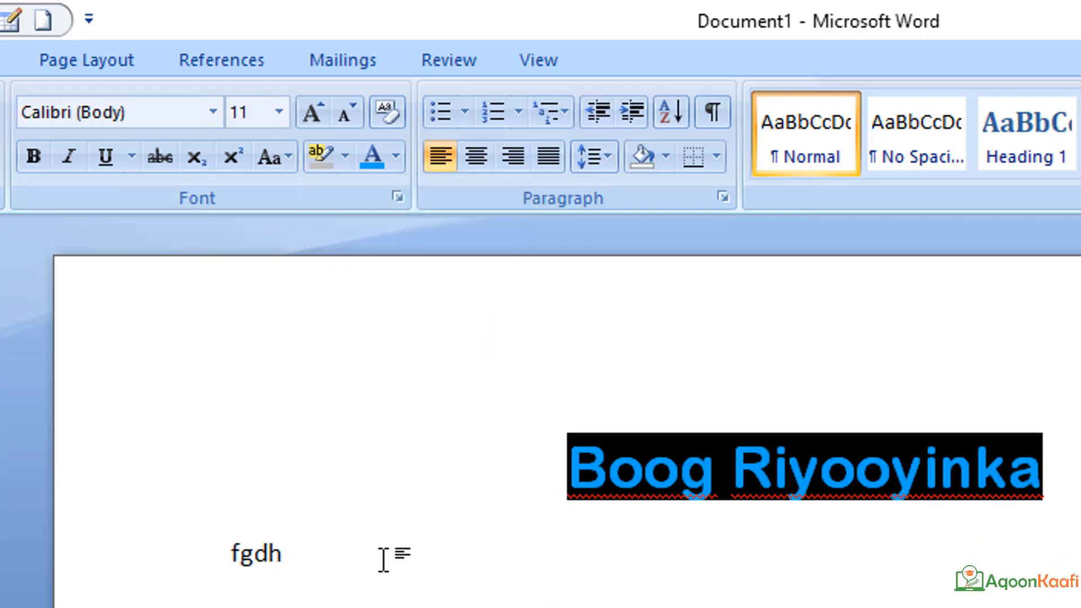
drag(387, 569, 212, 536)
key(BackSpace)
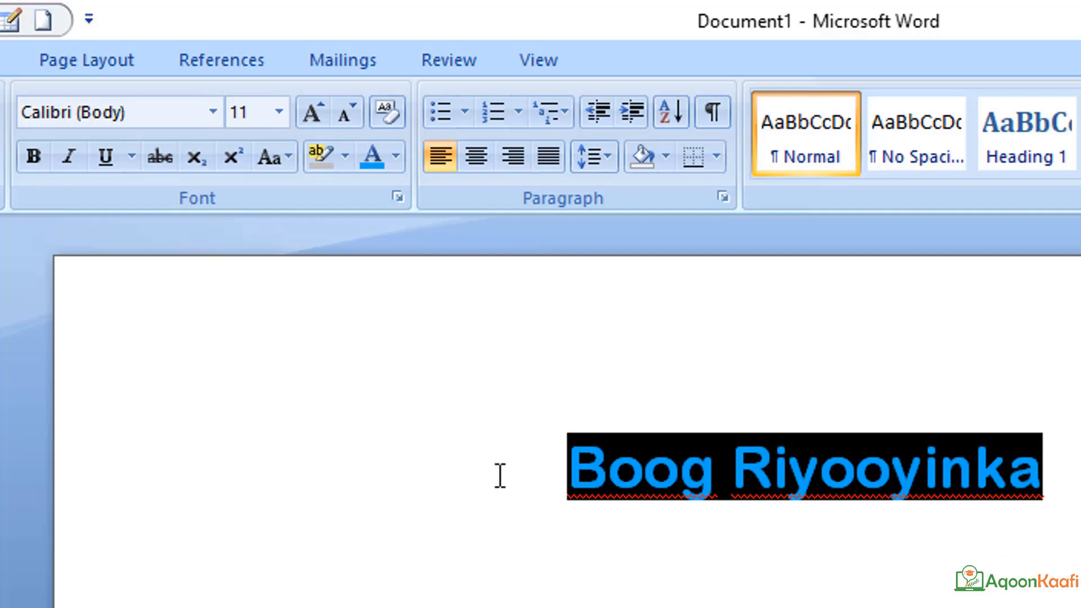
Highlight the whole heading "Boog Riyooyinka" in red and deselect it.
drag(500, 476, 1069, 422)
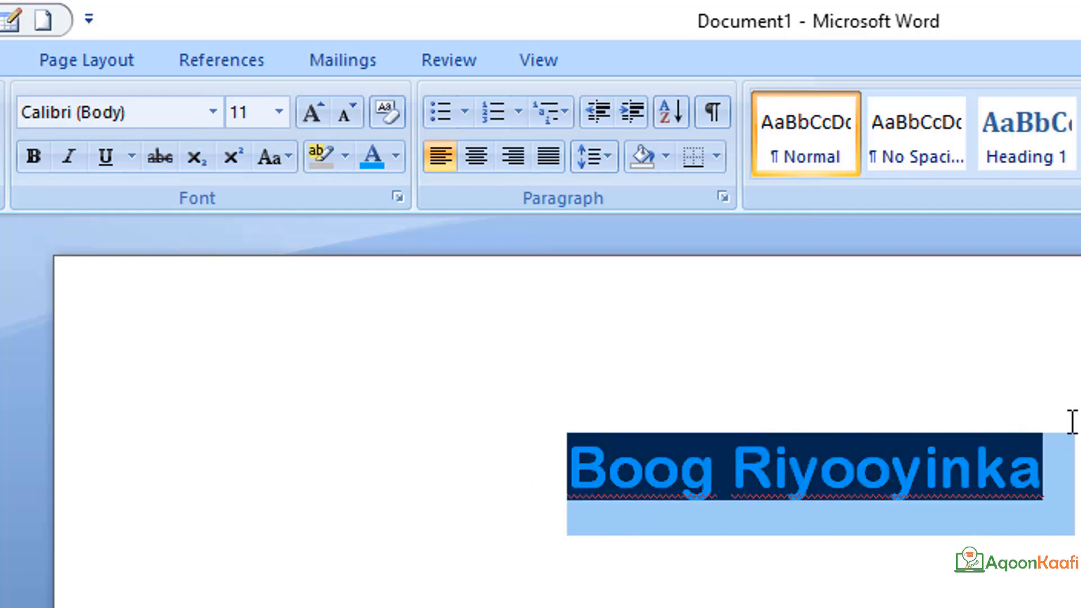
click(344, 166)
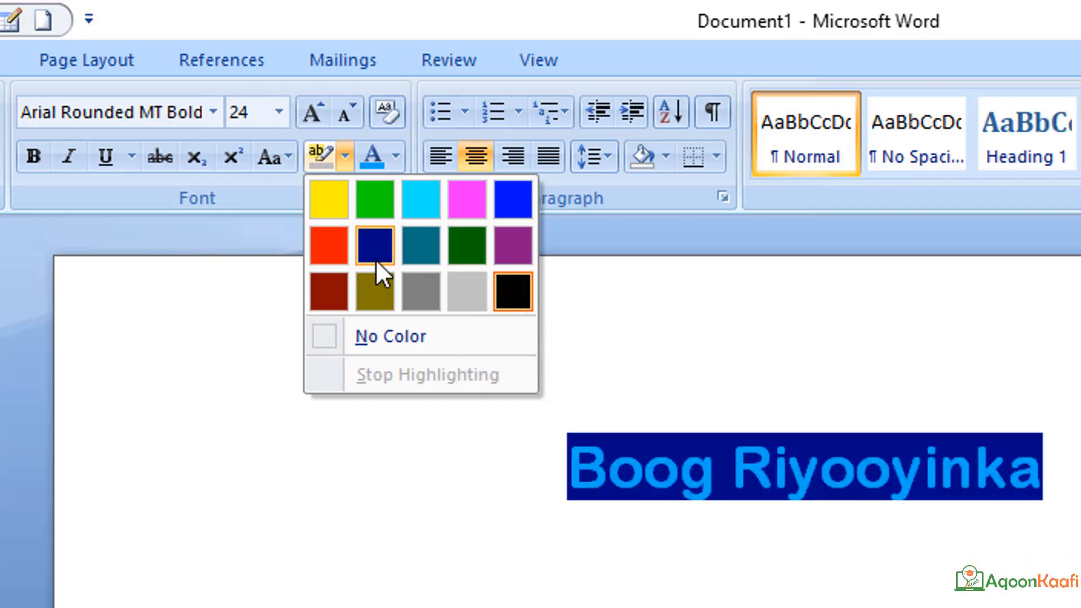
click(331, 241)
click(558, 549)
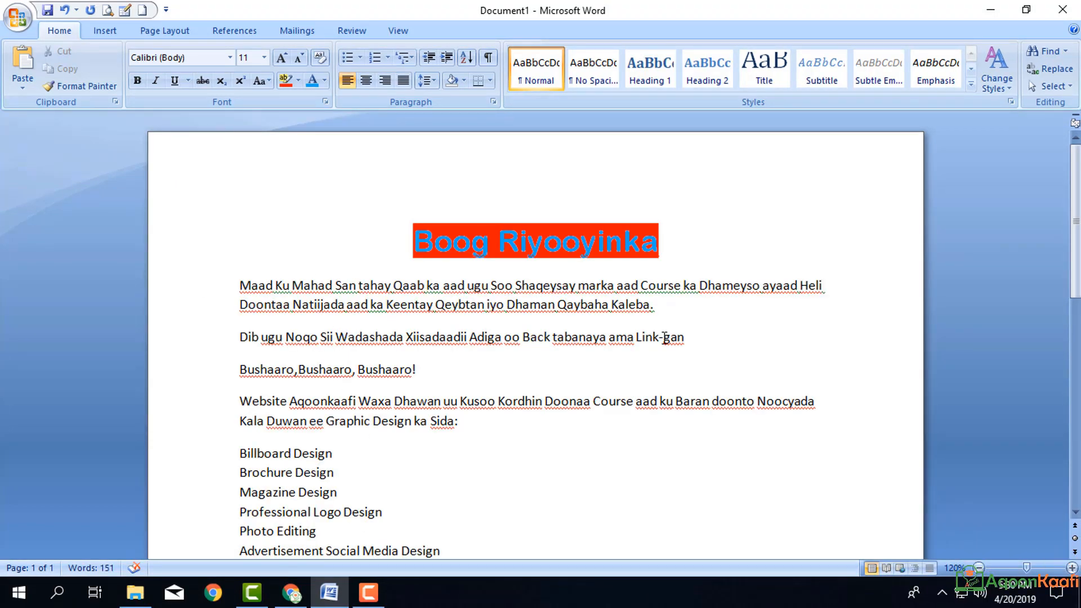
Delete the "Waxaad Soo Design Gareysaa:" section with all its design items at the end of the document.
scroll(495, 320, down, 8)
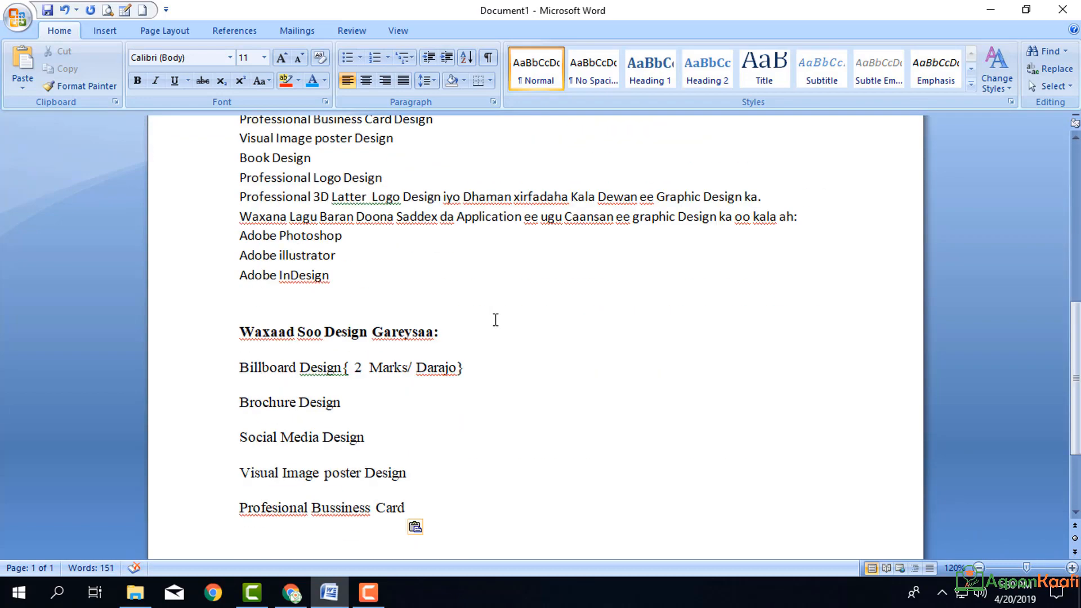
scroll(496, 320, up, 8)
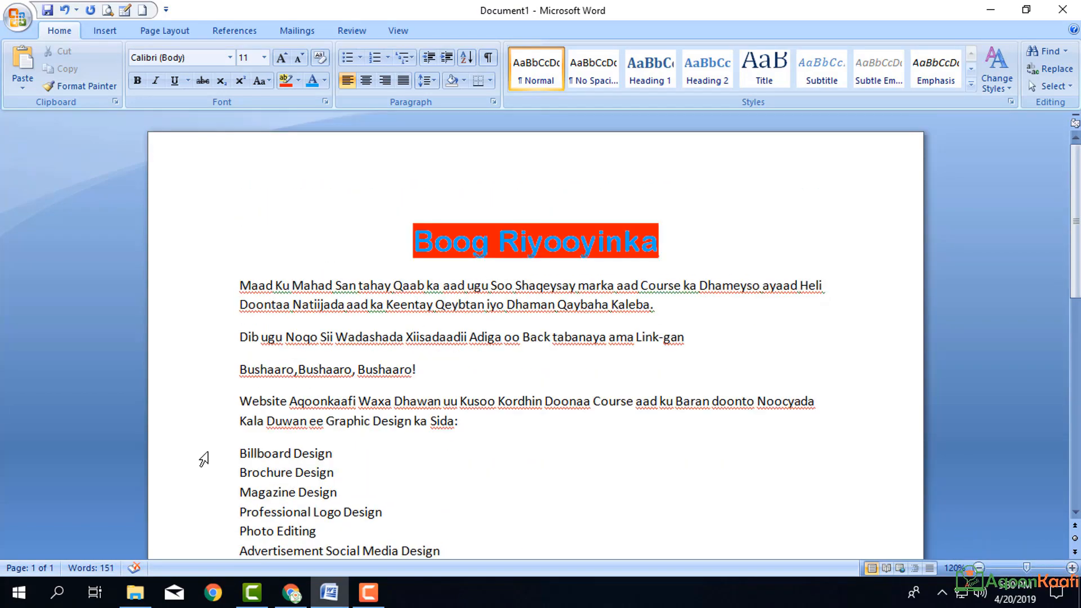
scroll(263, 444, down, 5)
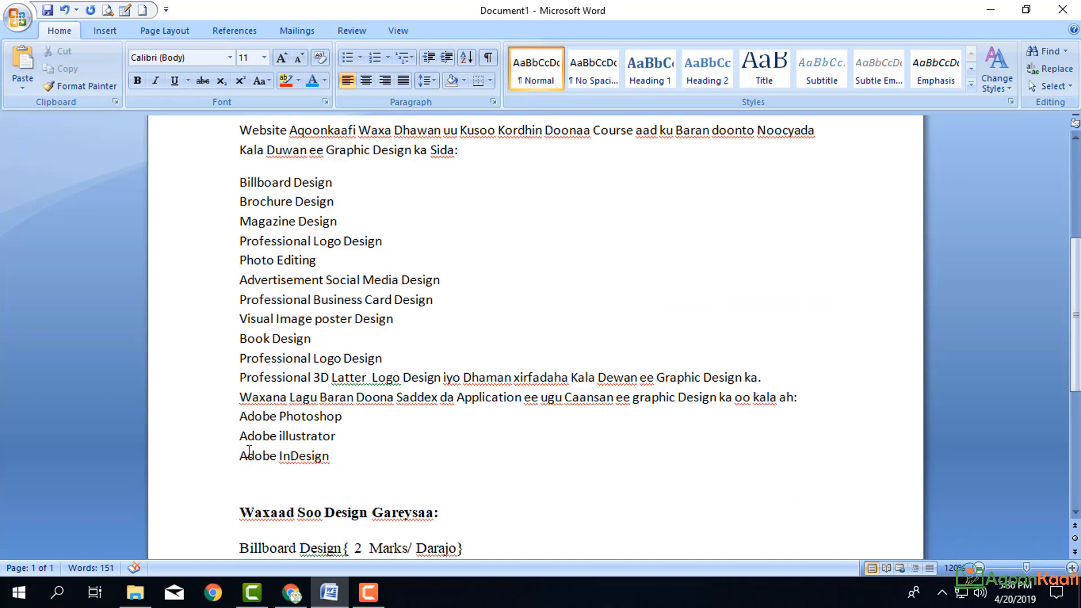
drag(240, 509, 431, 489)
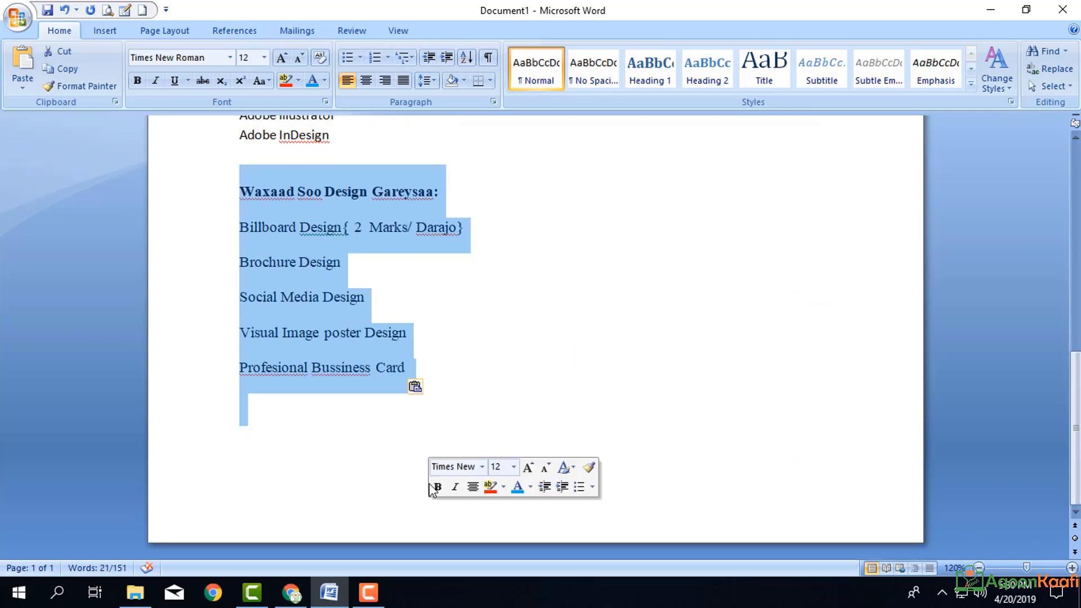
key(Delete)
Delete the "Bushaaro,Bushaaro, Bushaaro!" line above the paragraph beginning "Website Aqoonkaafi".
scroll(411, 369, up, 10)
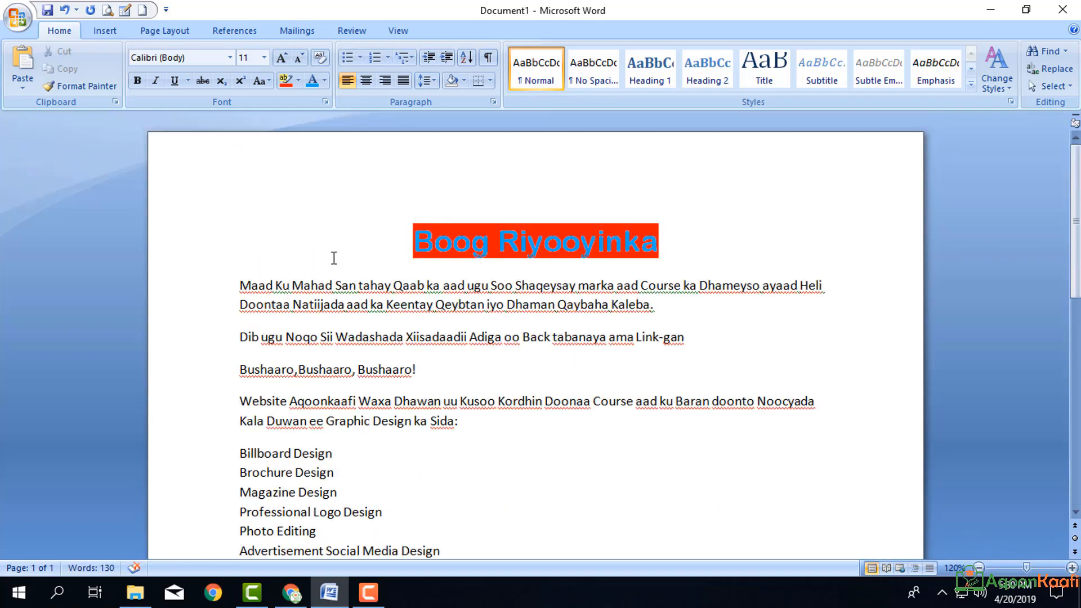
drag(241, 285, 558, 331)
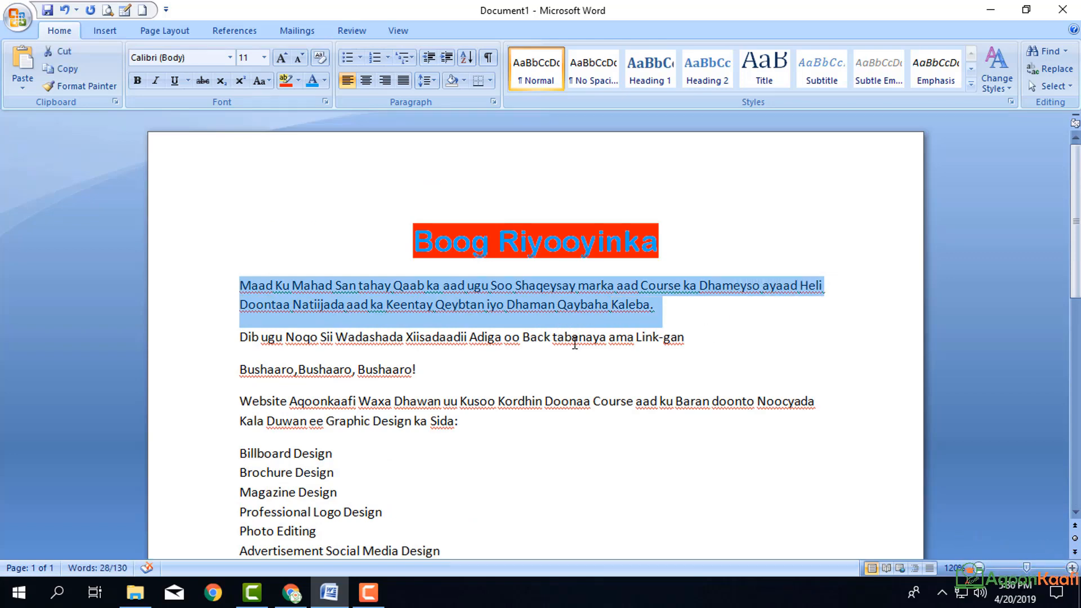
drag(241, 370, 408, 371)
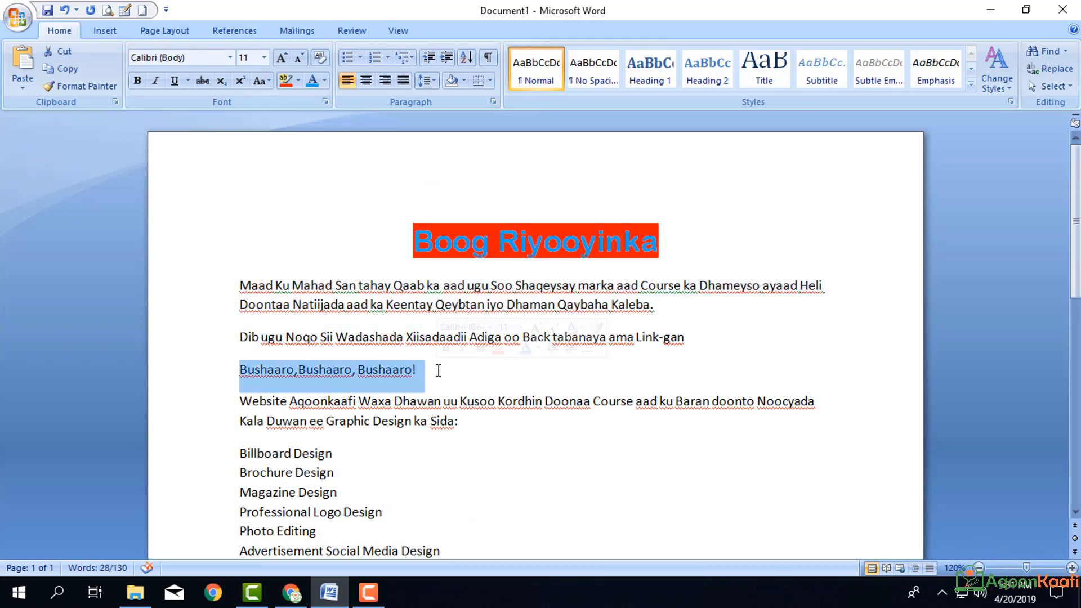
key(Delete)
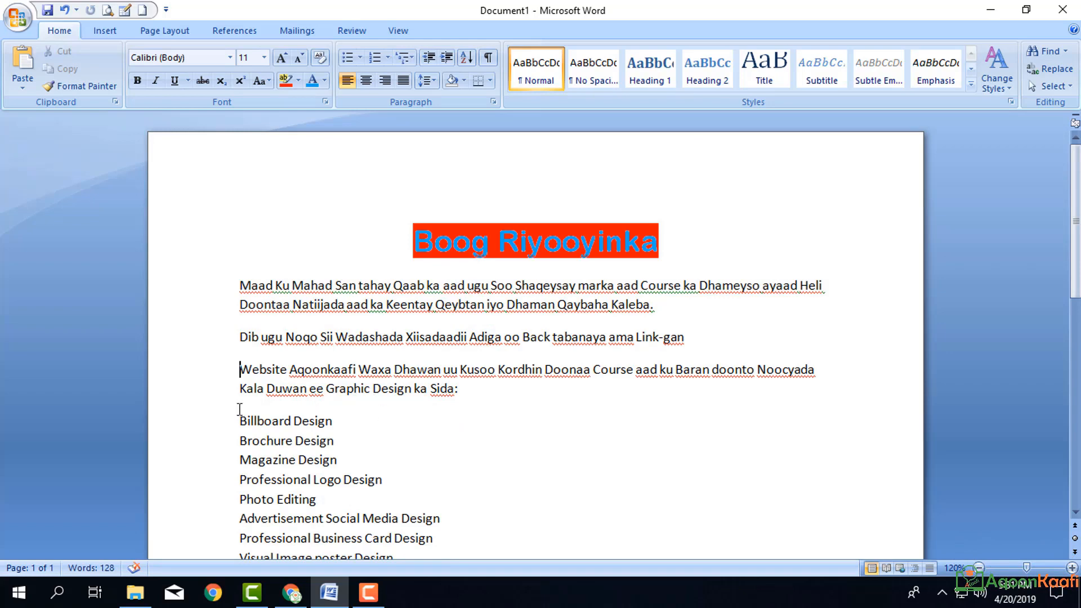
Delete the text from the "Professional 3D Latter Logo Design" line through "Adobe InDesign" at the end of the list.
scroll(239, 409, down, 3)
drag(236, 241, 443, 423)
click(443, 426)
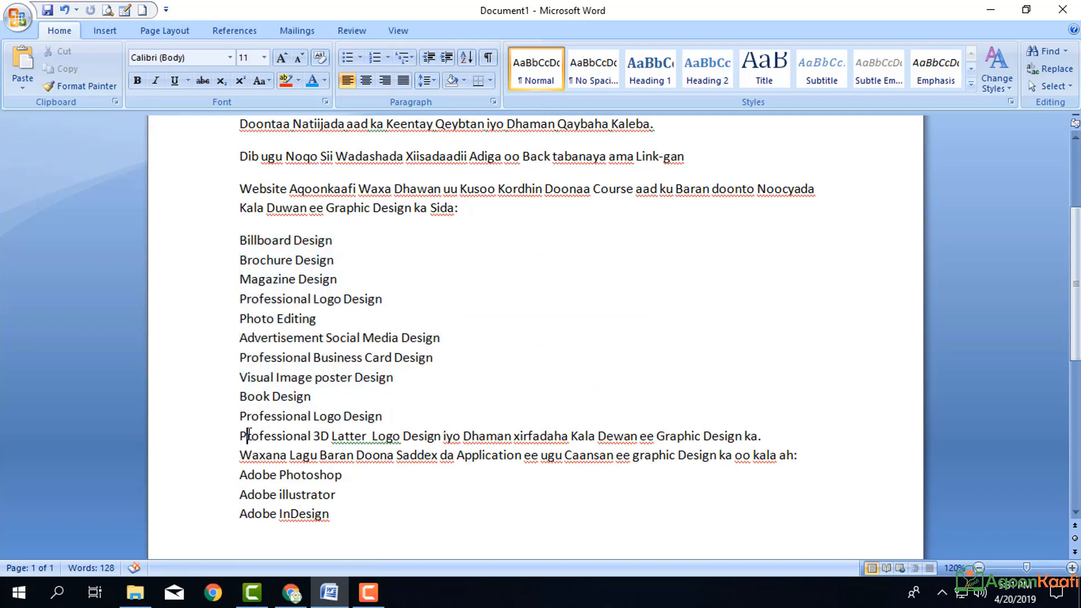
drag(248, 436, 360, 510)
key(Delete)
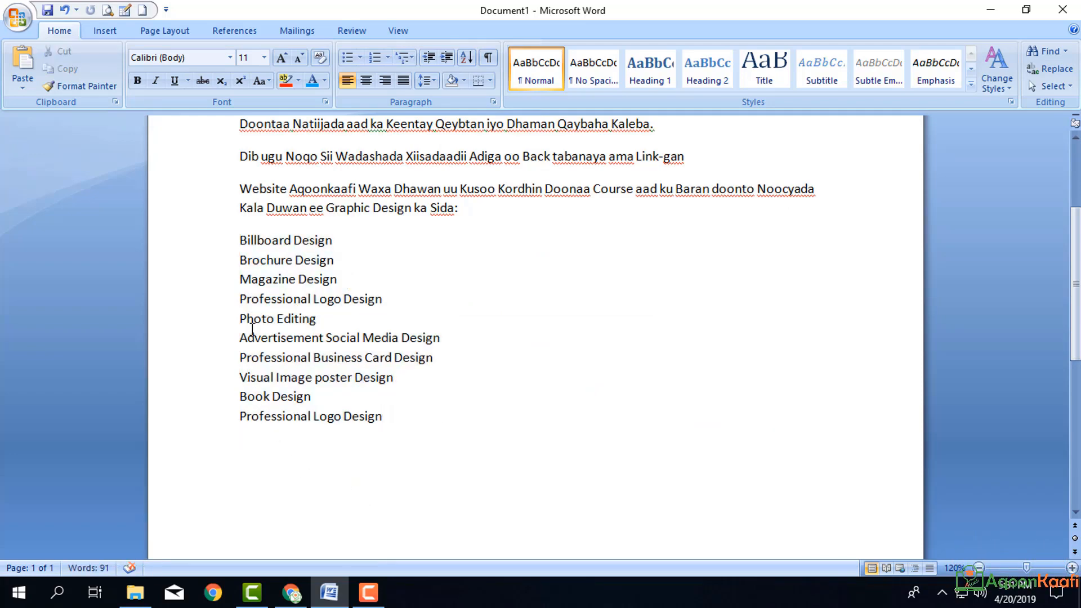
Preview numbering styles on the list from "Billboard Design" to the last "Professional Logo Design", and try arrow bullets on it.
drag(241, 240, 416, 424)
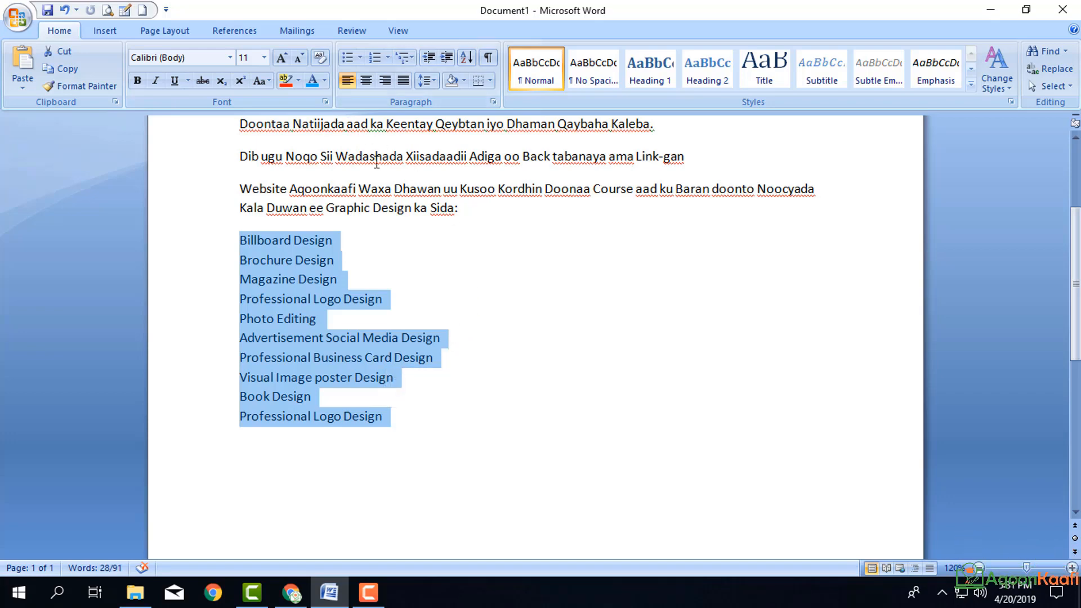
click(425, 425)
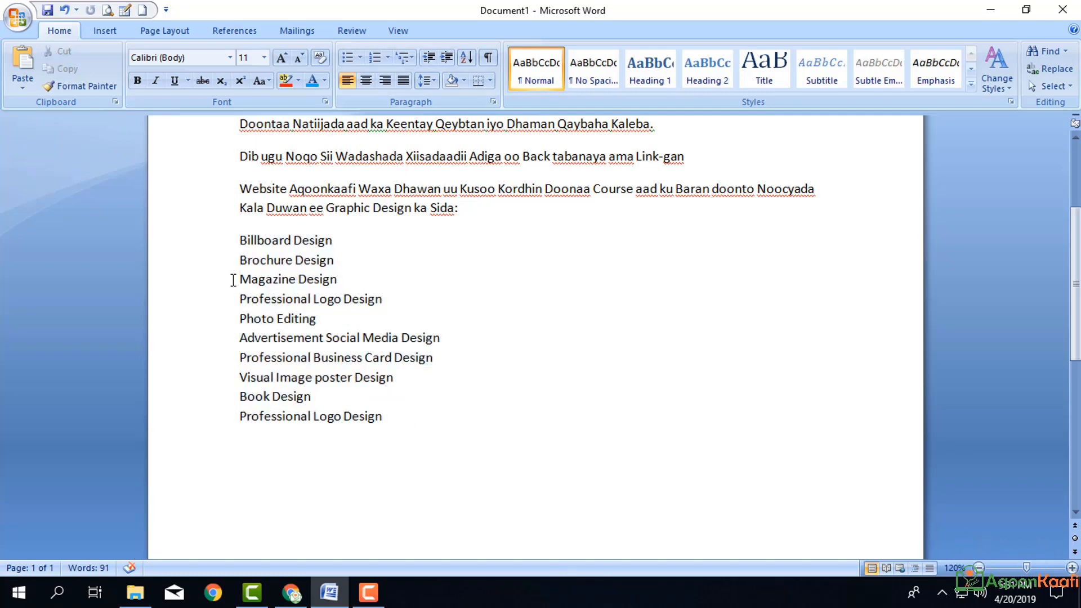
shift+click(240, 237)
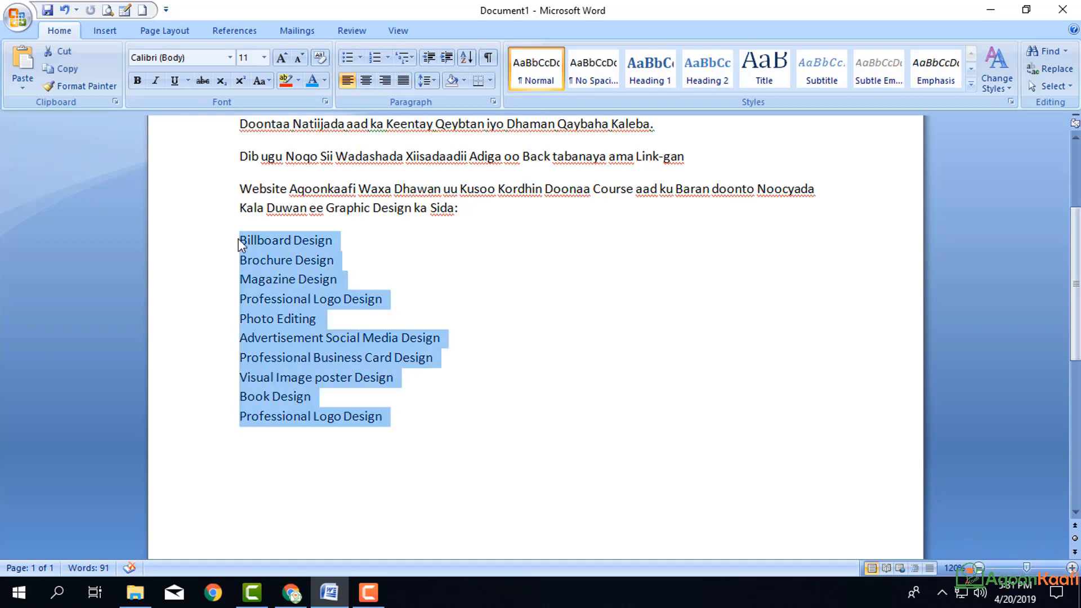
click(387, 60)
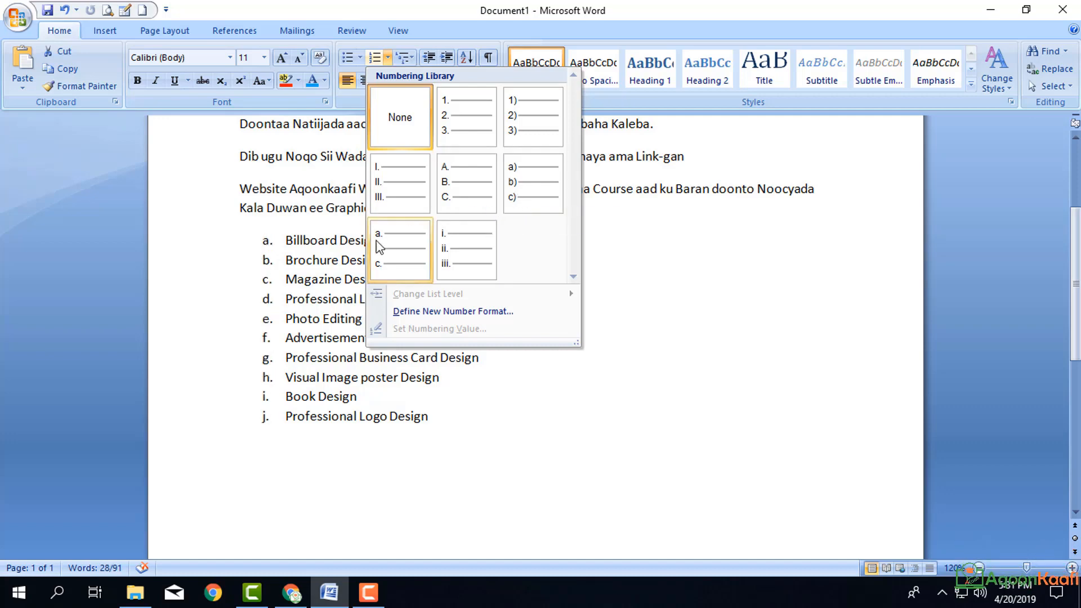
click(359, 58)
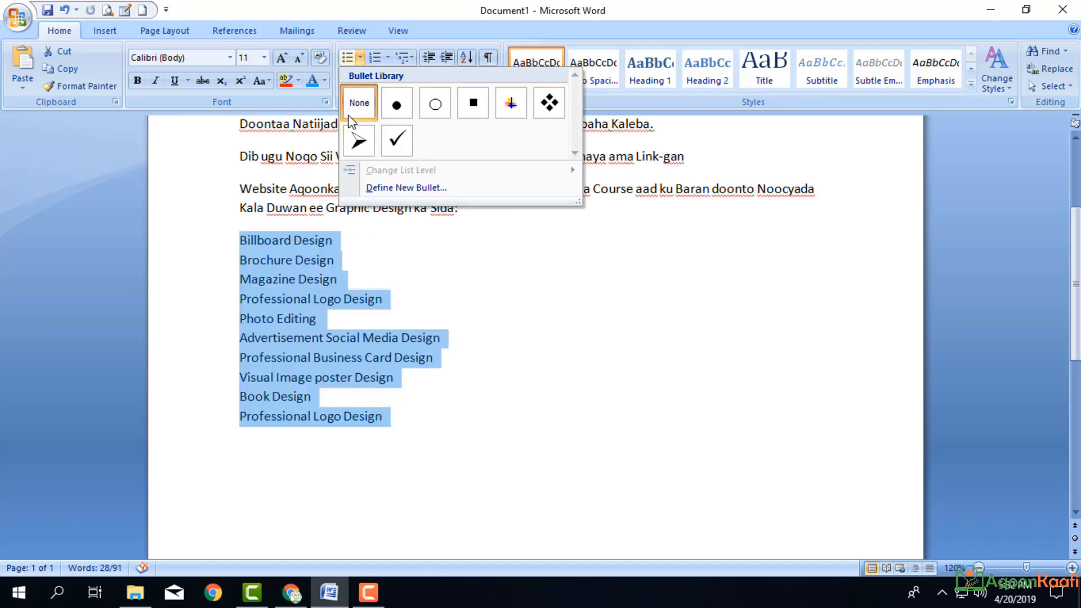
click(358, 142)
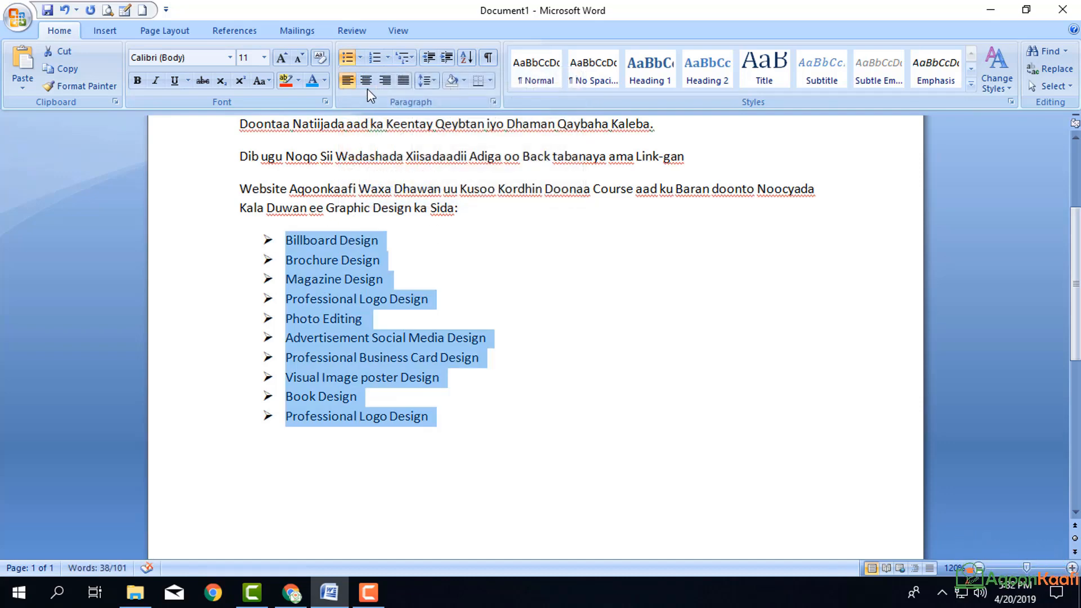
Justify the design list and replace its arrow bullets with 1. 2. 3. numbering.
click(403, 81)
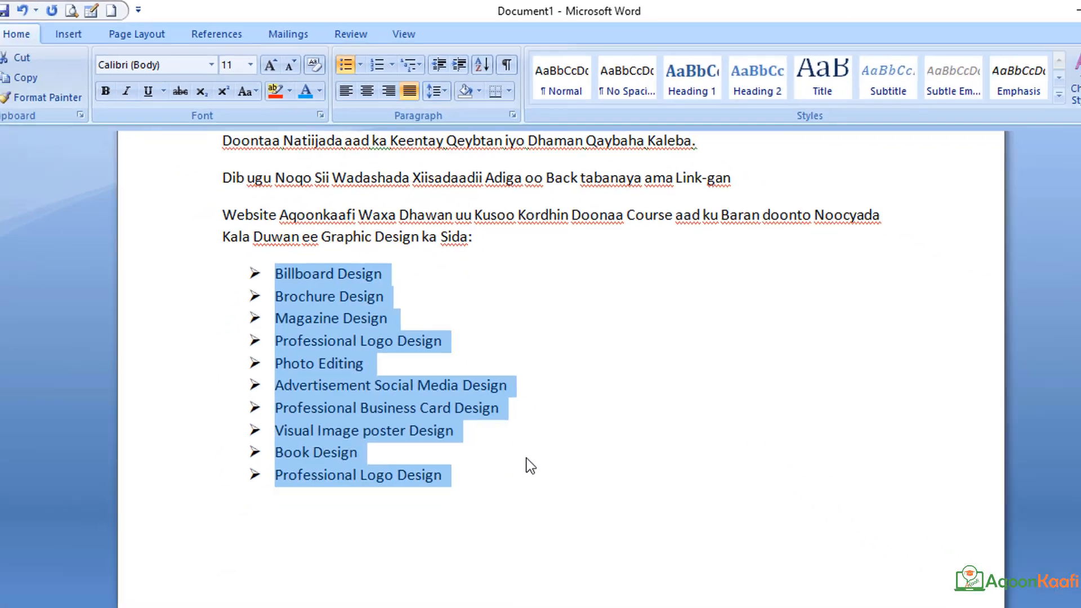
click(508, 409)
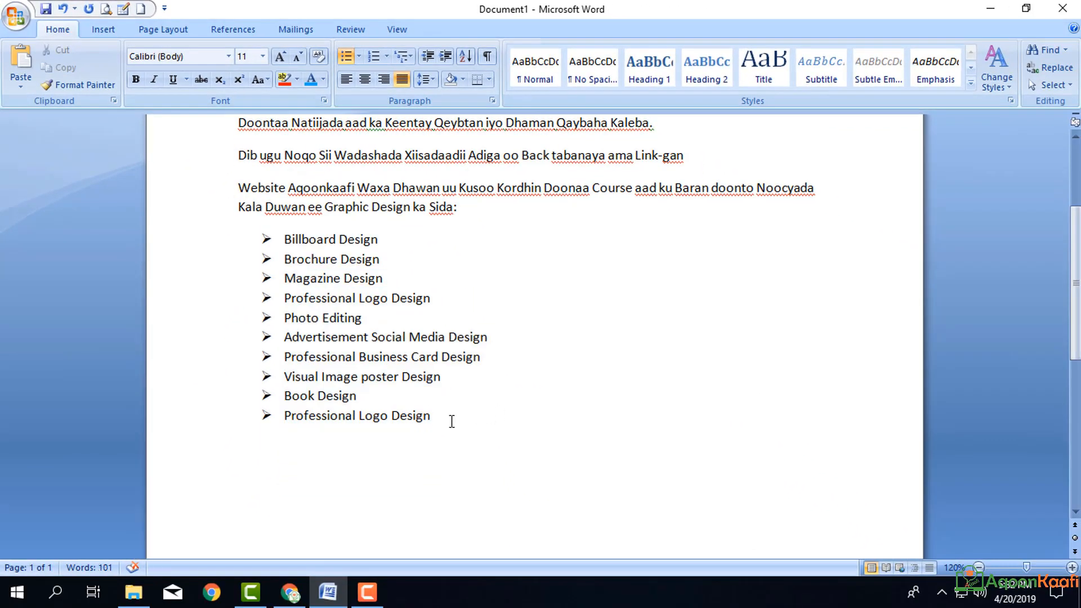
drag(452, 421, 283, 239)
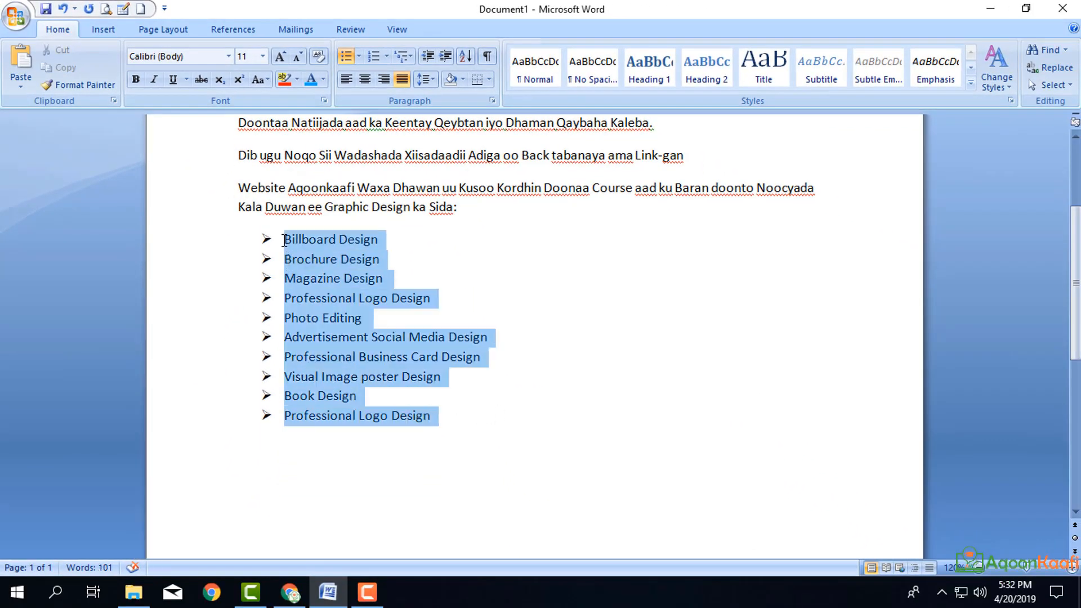
click(388, 55)
click(449, 122)
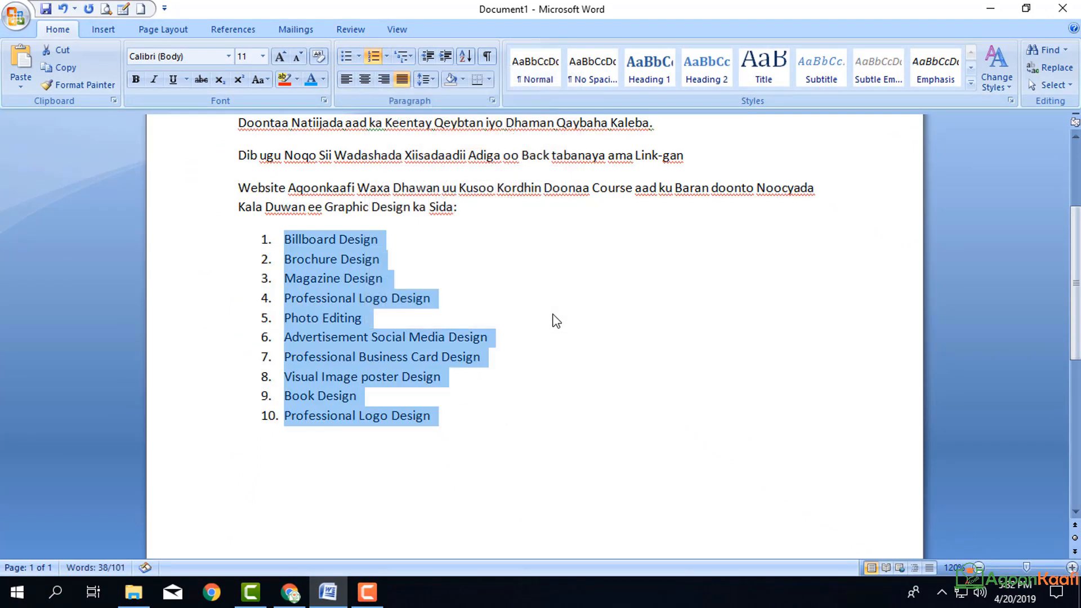
click(546, 325)
Set the three body paragraphs between the heading and the numbered list to 12 pt, bold and italic.
scroll(456, 216, up, 3)
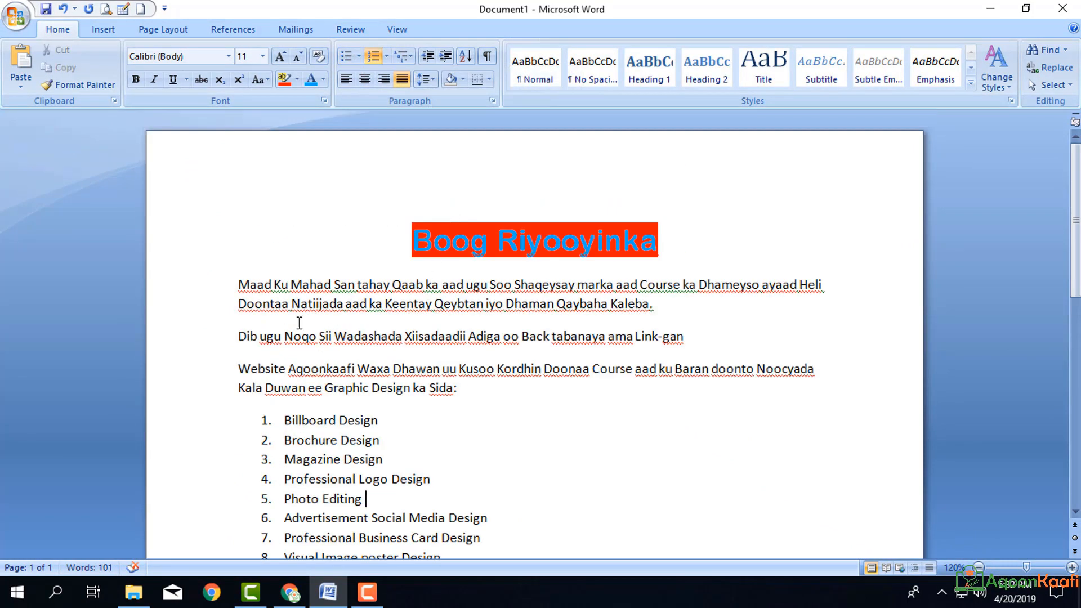
drag(241, 271, 618, 391)
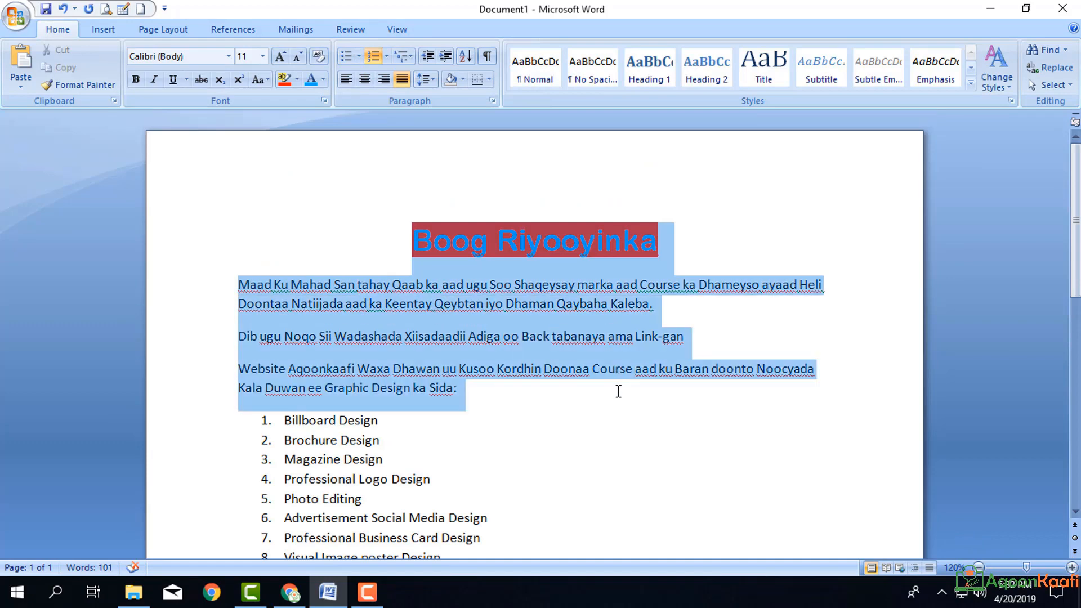
drag(478, 387, 258, 286)
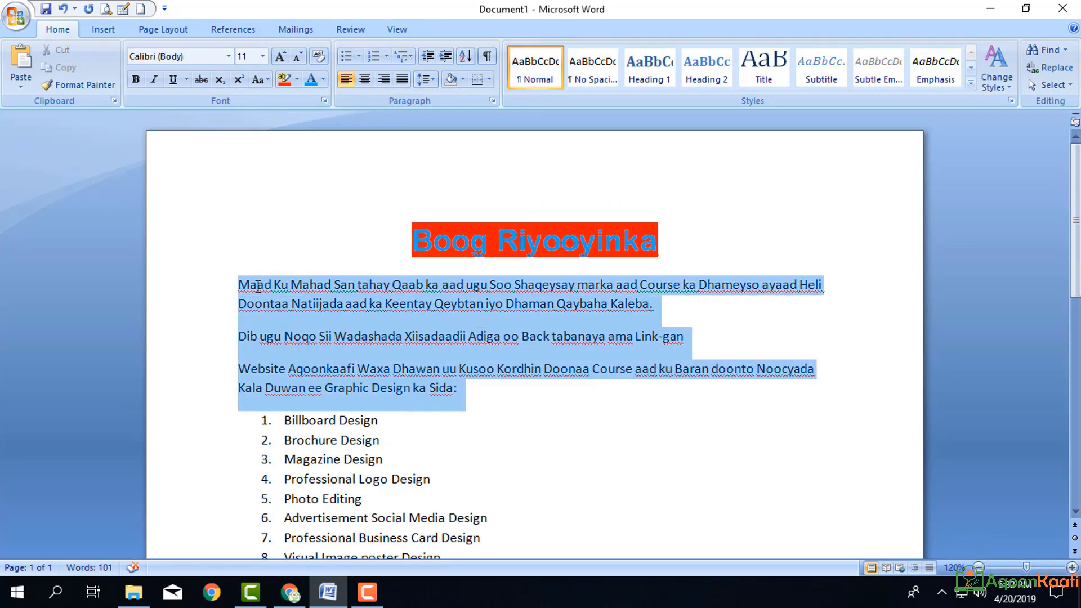
click(280, 56)
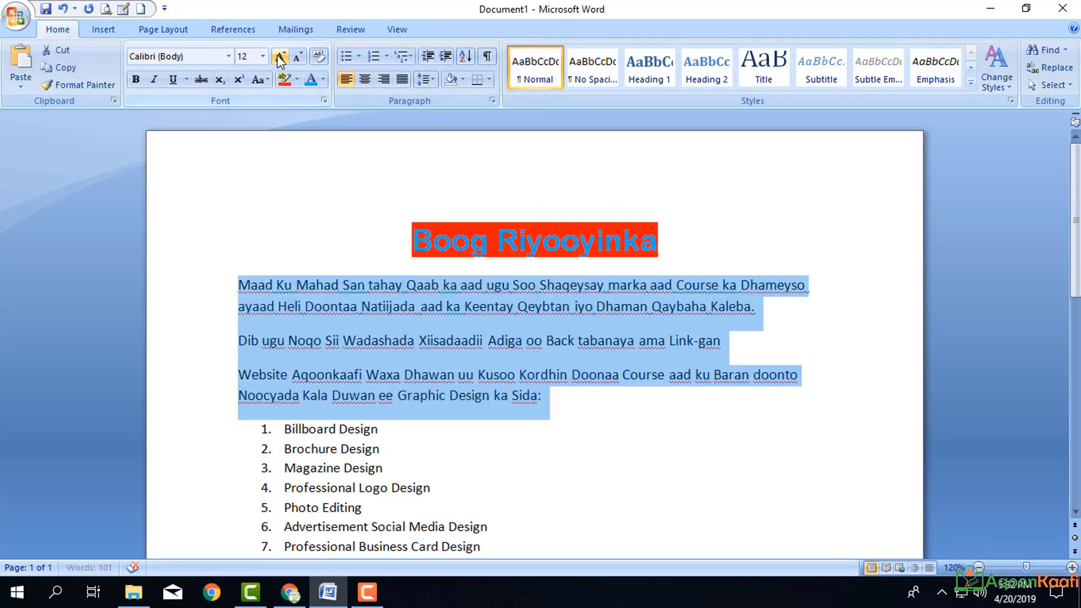
click(136, 83)
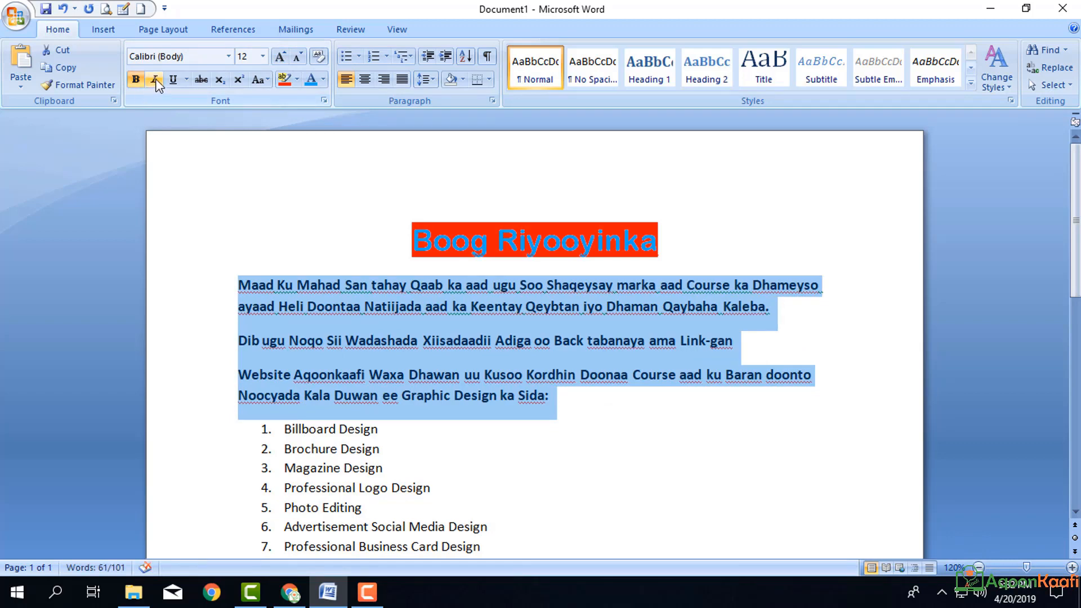
click(155, 79)
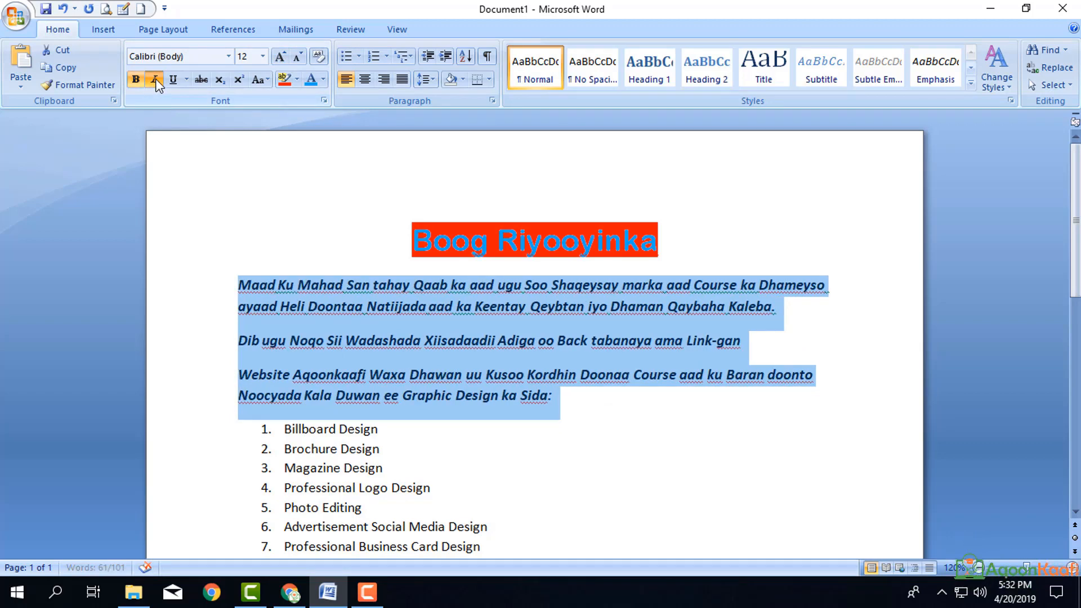
Try a single-line underline on the three body paragraphs above the list, and remove it again.
click(186, 80)
click(205, 107)
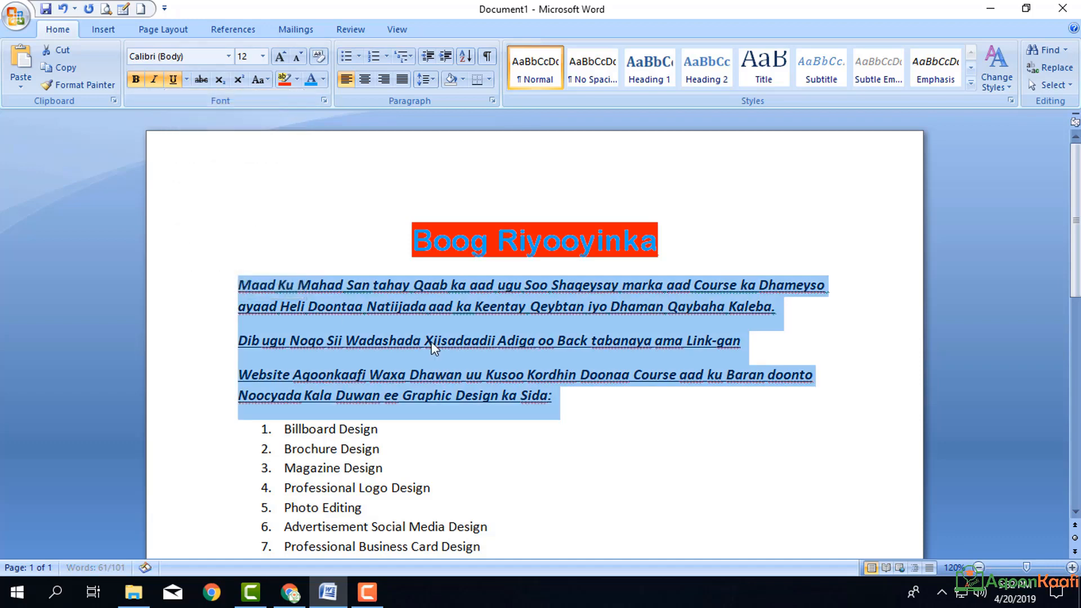
click(789, 422)
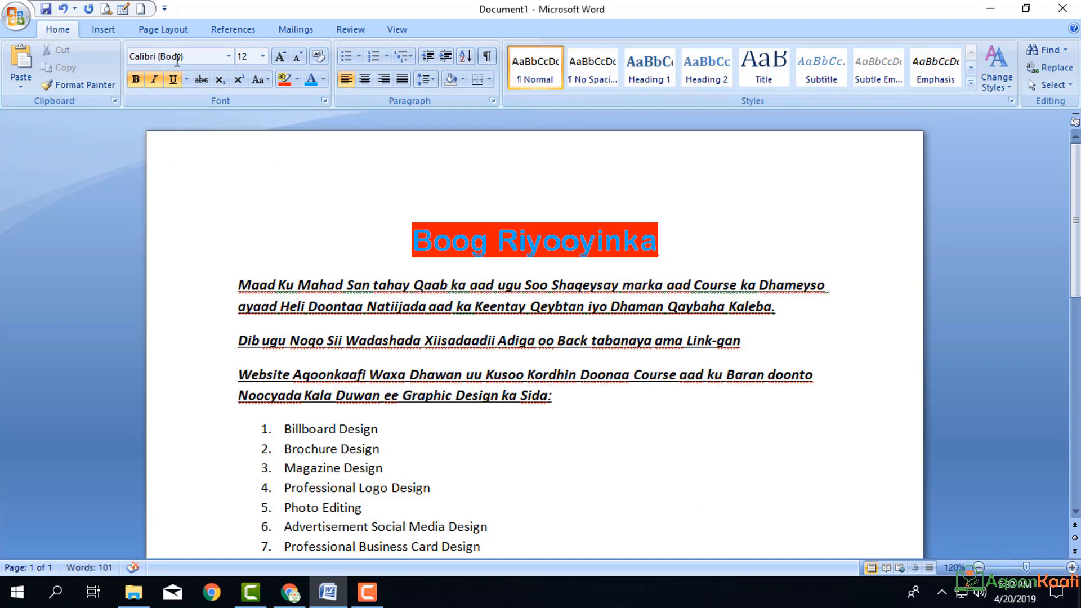
click(413, 396)
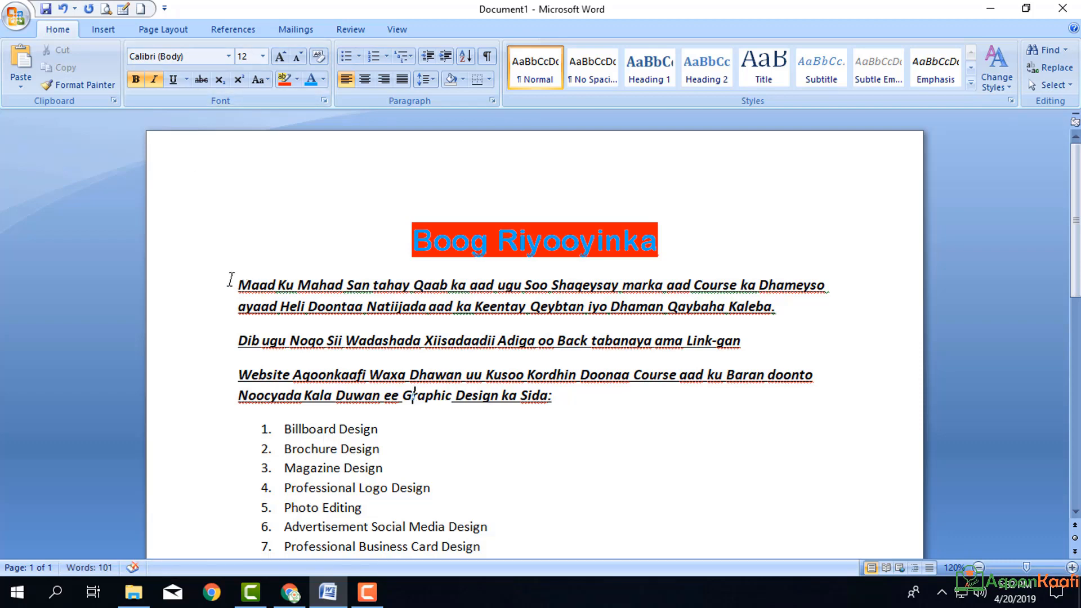
drag(231, 279, 603, 398)
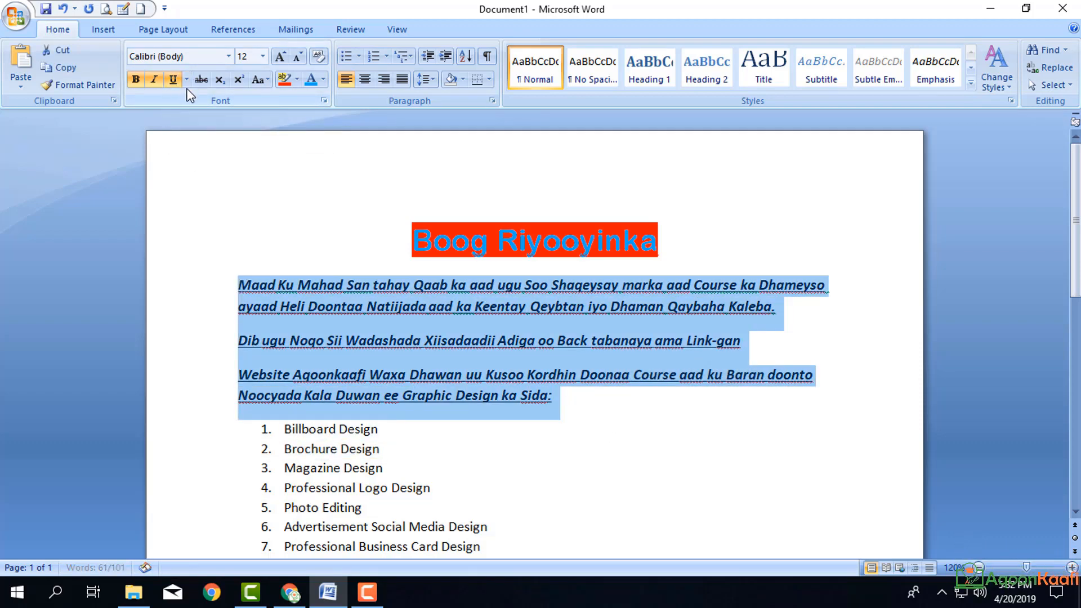
click(188, 234)
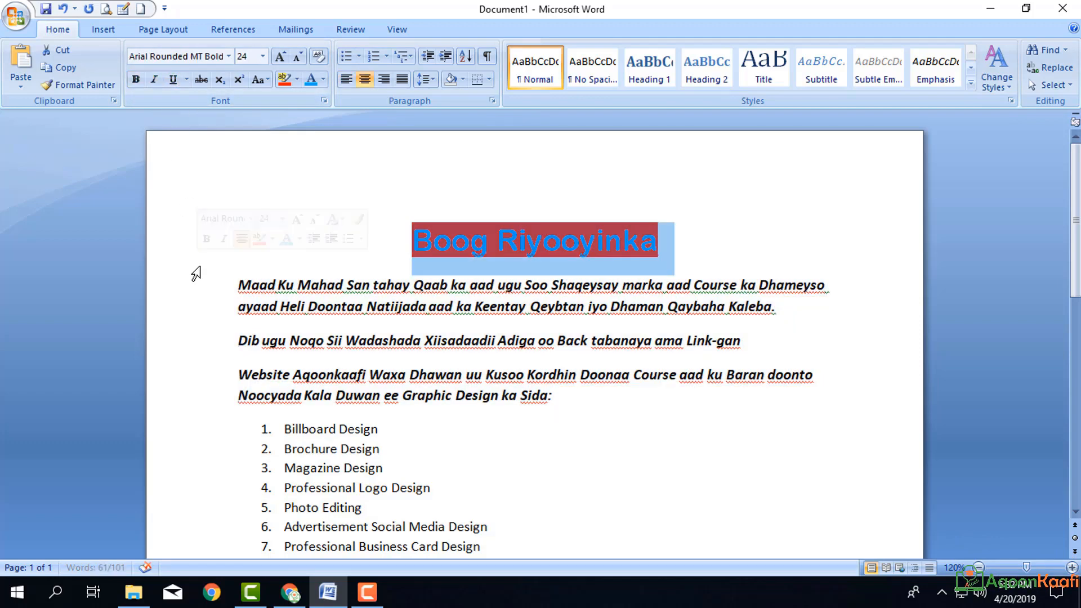
Insert "1." at the start of the paragraph beginning "Maad Ku Mahad".
double_click(223, 279)
click(233, 282)
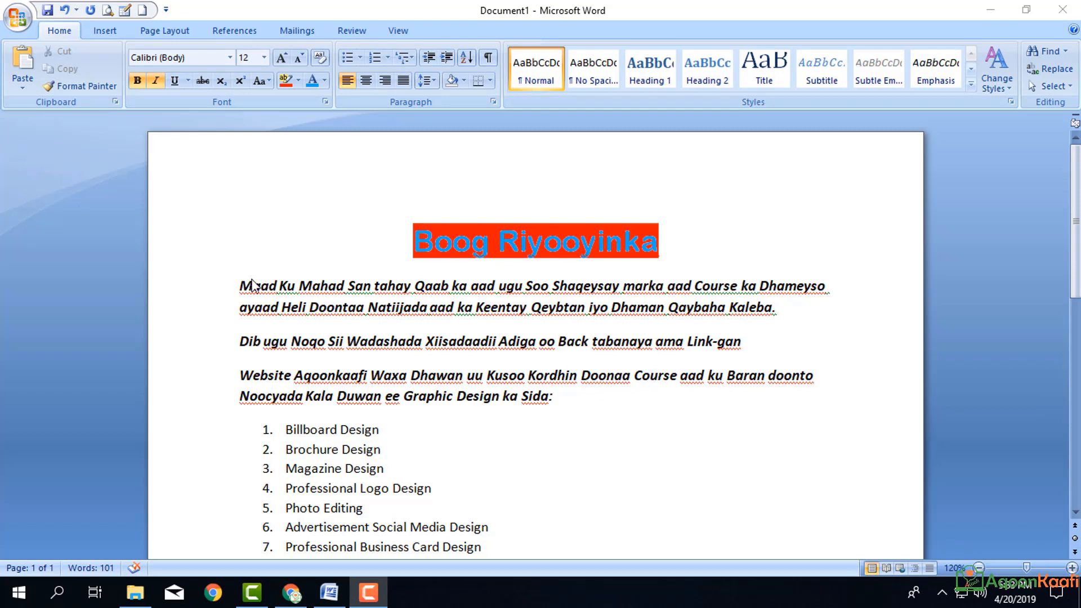
click(236, 287)
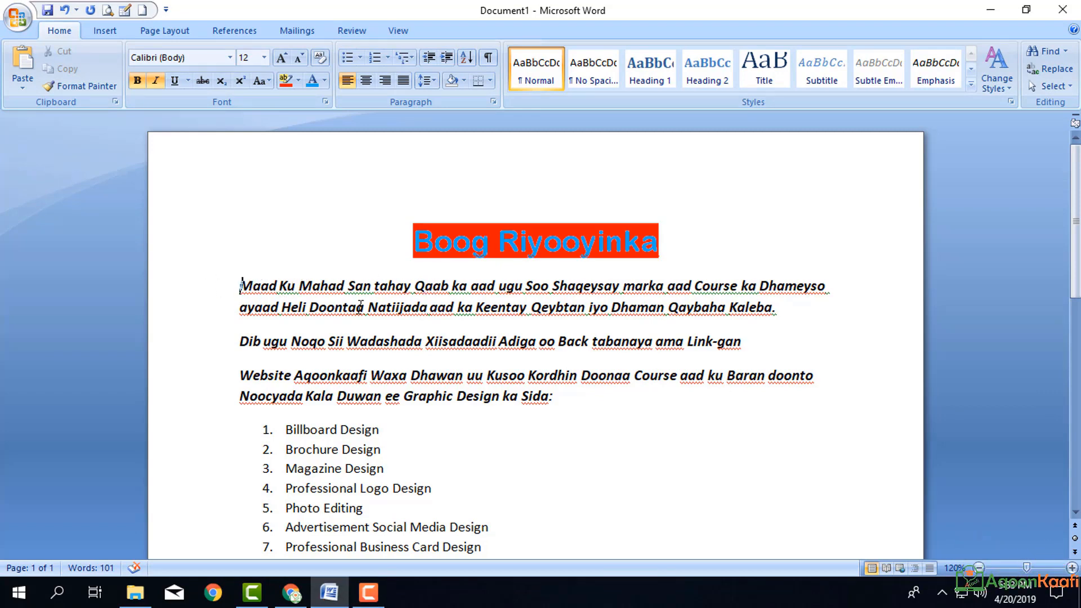
text(10.)
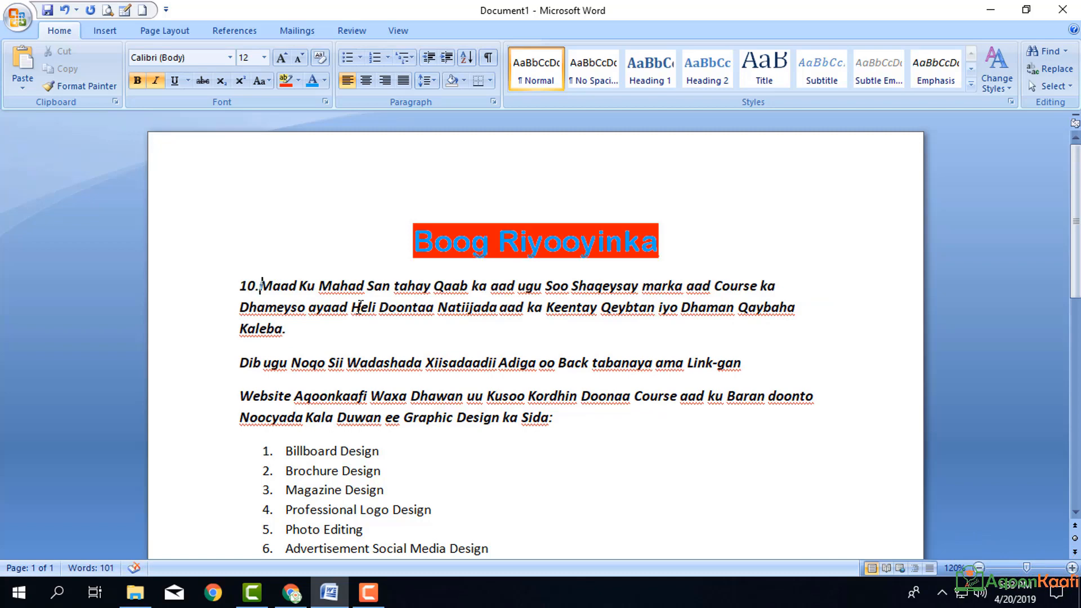
key(BackSpace)
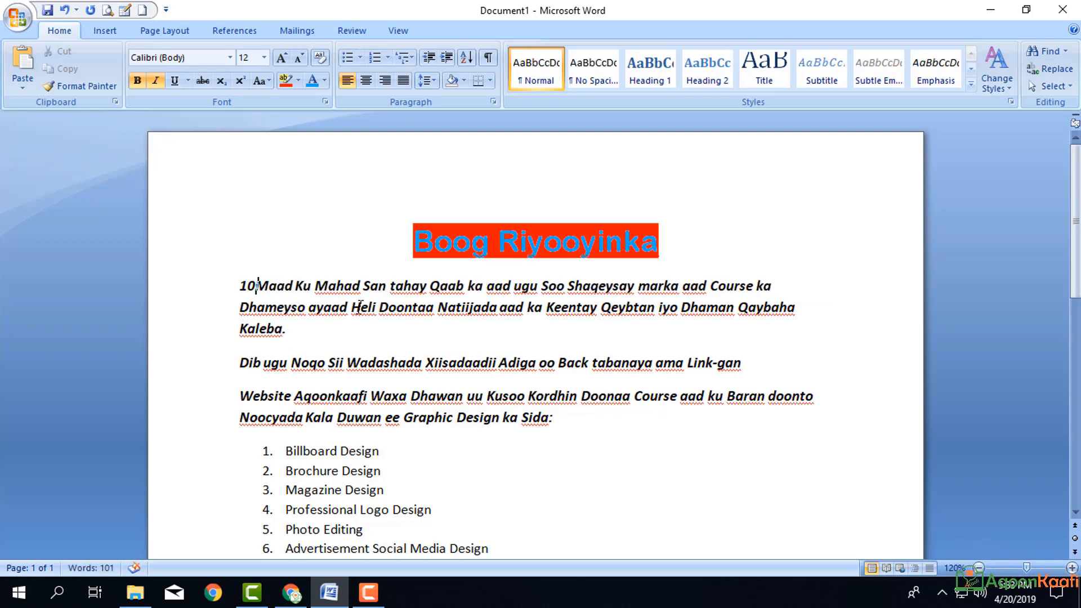
key(BackSpace)
text(.)
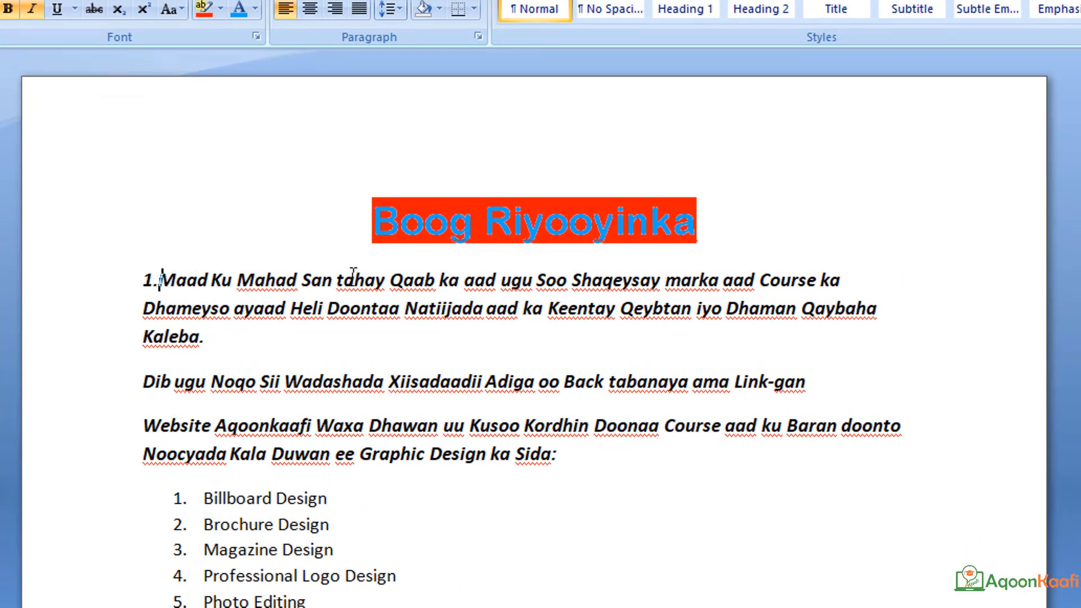
Replace "San tahay Qaab" in the first paragraph with a blank gap and give the gap a thick underline.
drag(303, 280, 425, 289)
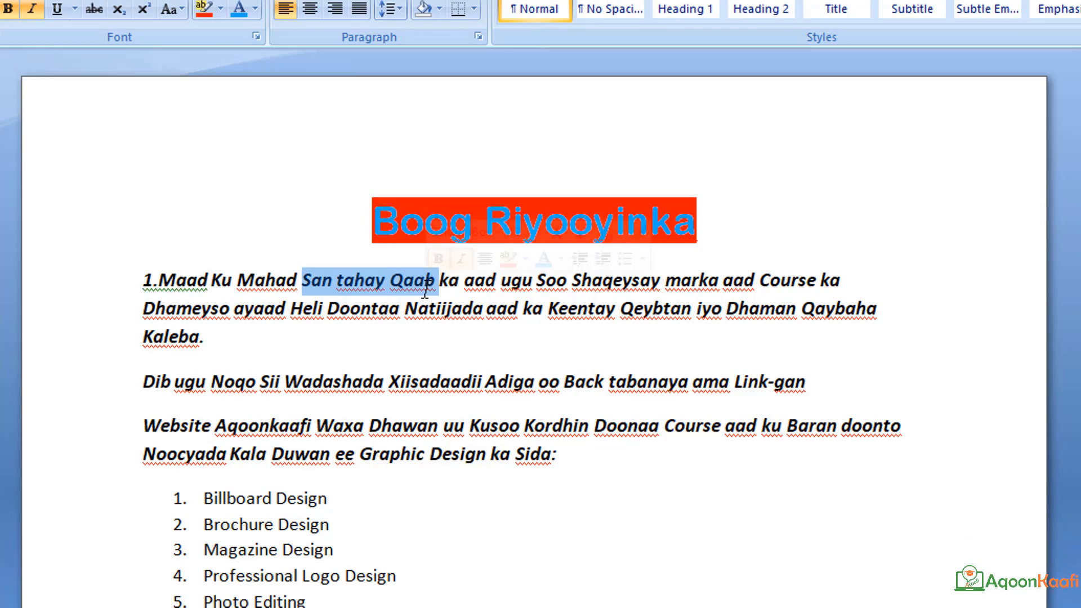
key(Delete)
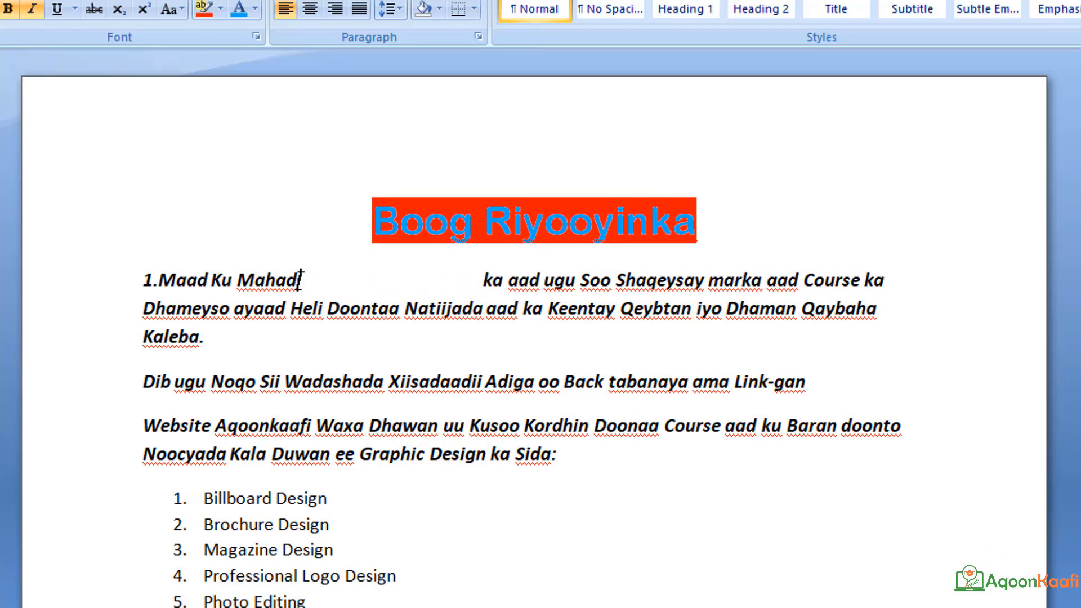
drag(299, 279, 482, 281)
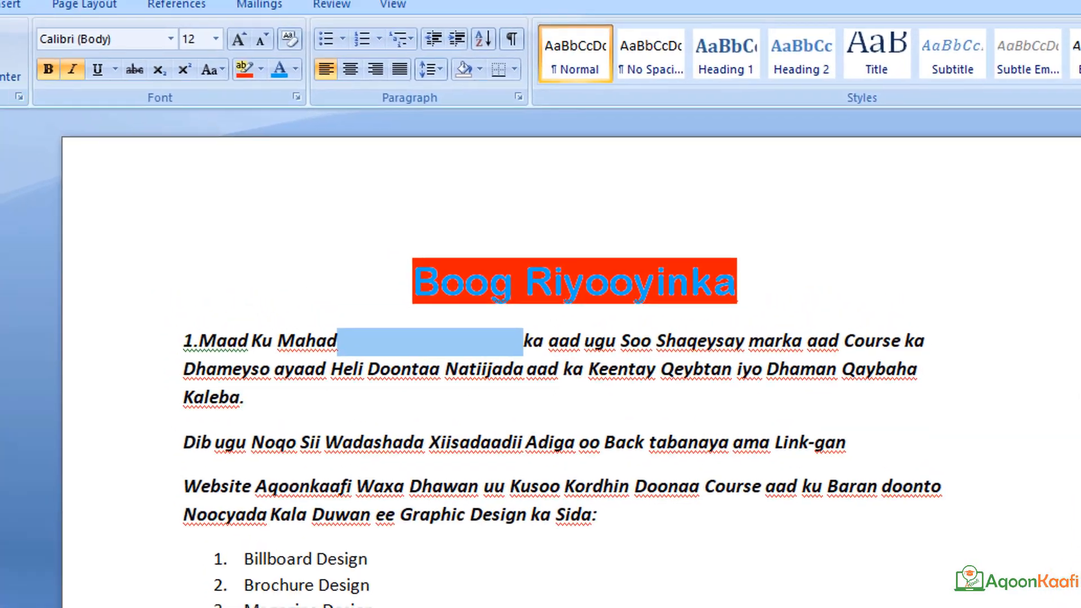
click(97, 69)
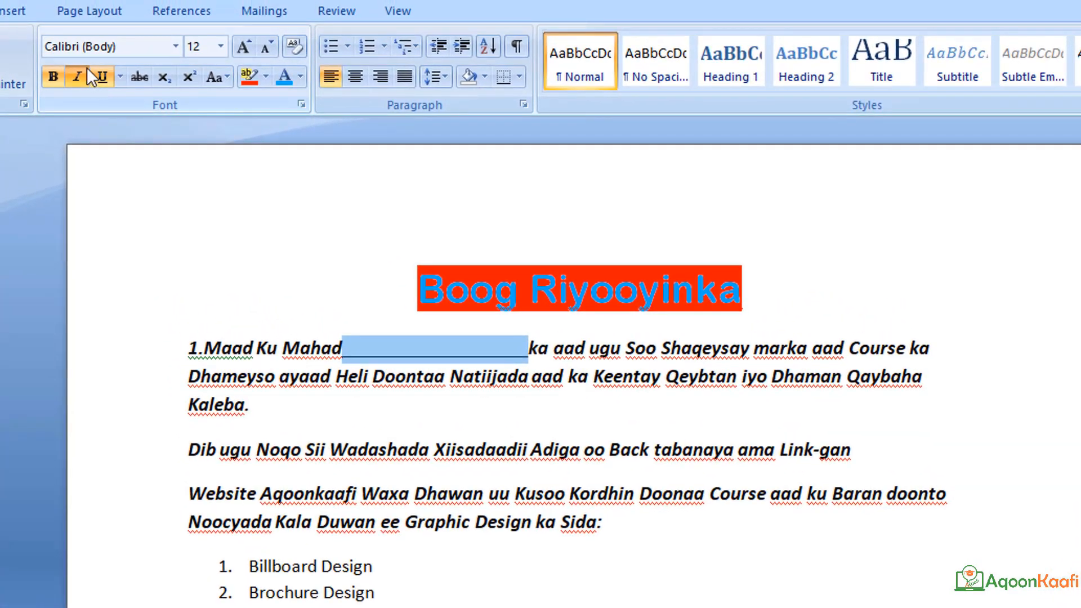
click(120, 78)
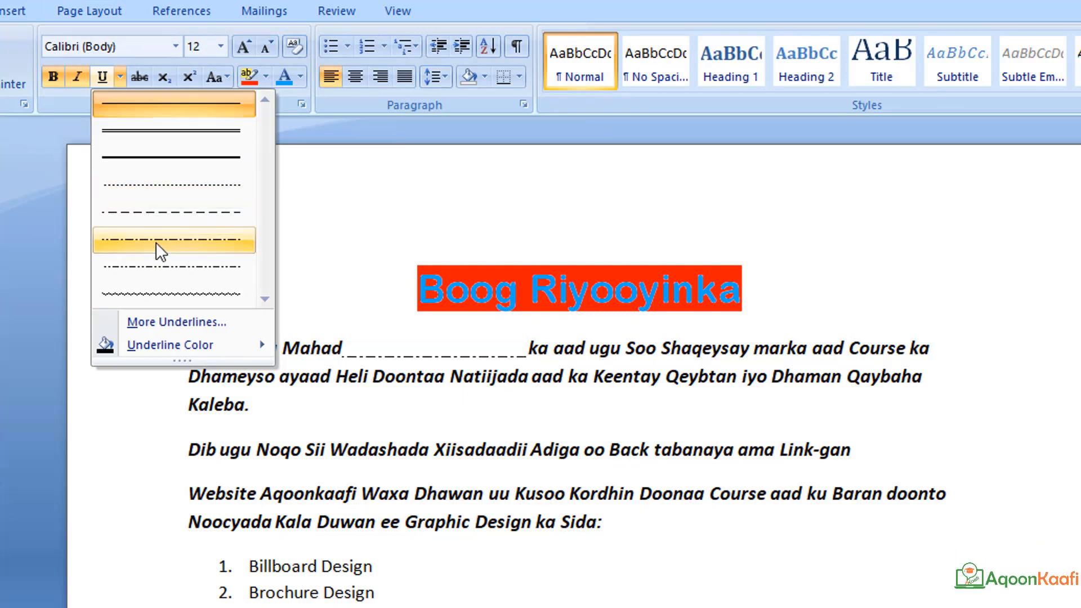
click(166, 153)
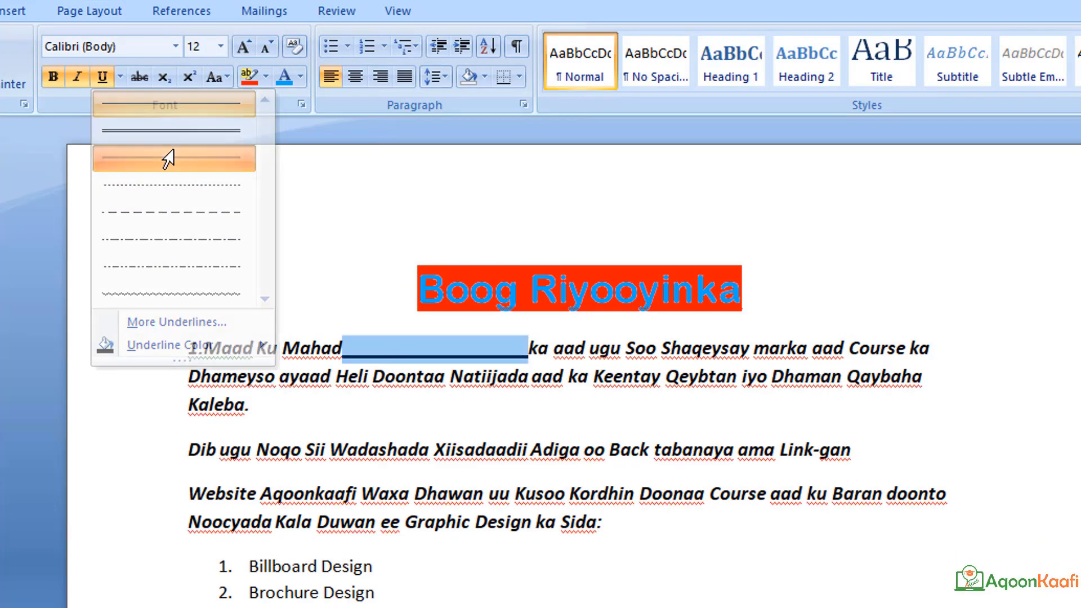
click(365, 256)
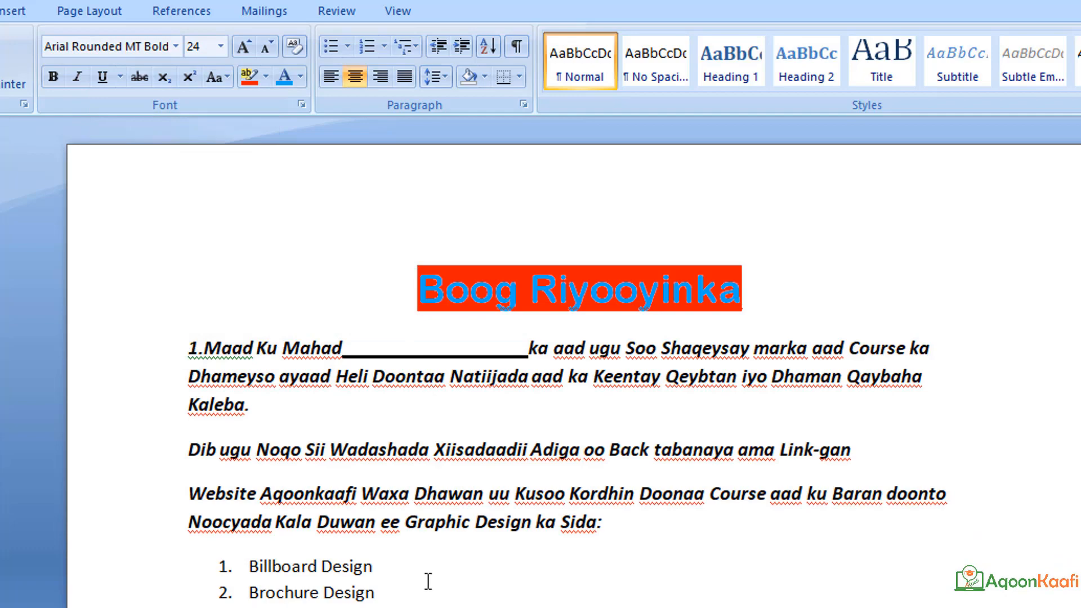
Search the document for "Link", taken from "Link-gan" in the second paragraph, and close the search.
scroll(420, 549, down, 7)
scroll(406, 549, up, 7)
drag(778, 453, 821, 450)
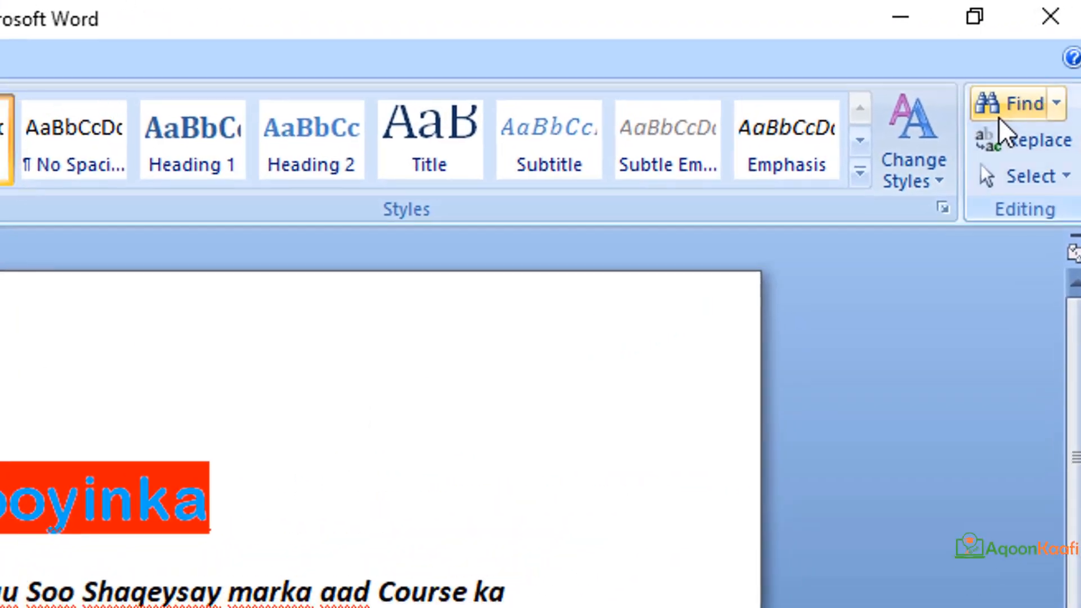
click(1000, 108)
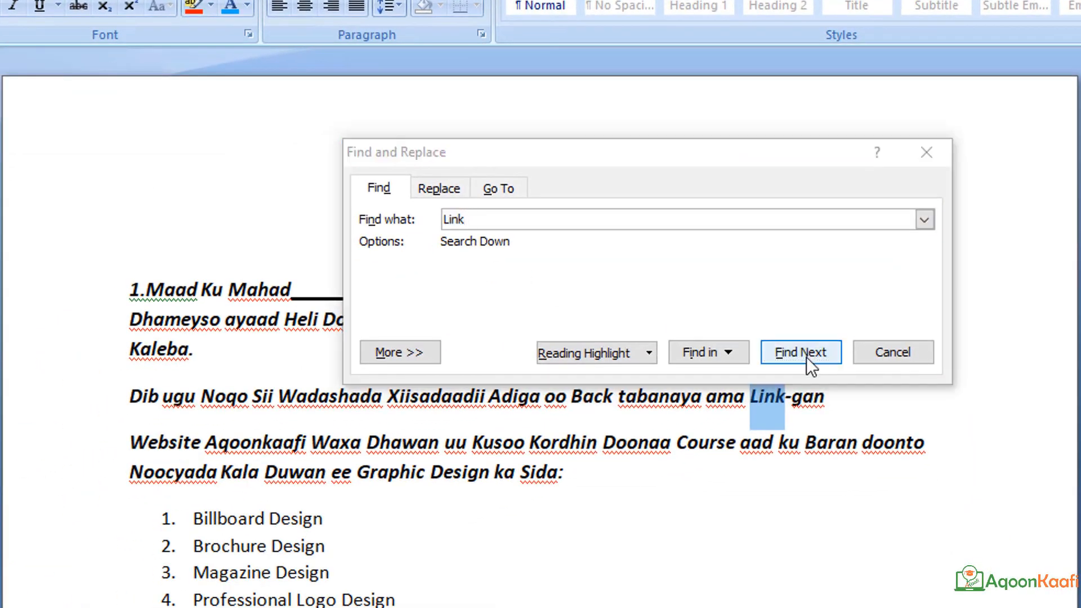
click(806, 357)
click(499, 356)
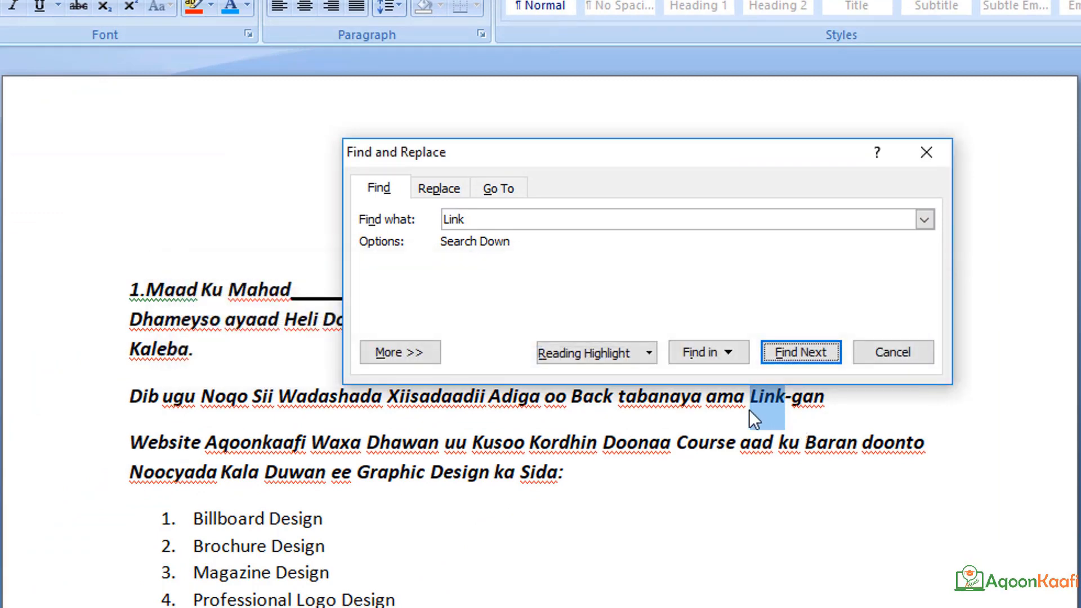
click(893, 354)
click(694, 396)
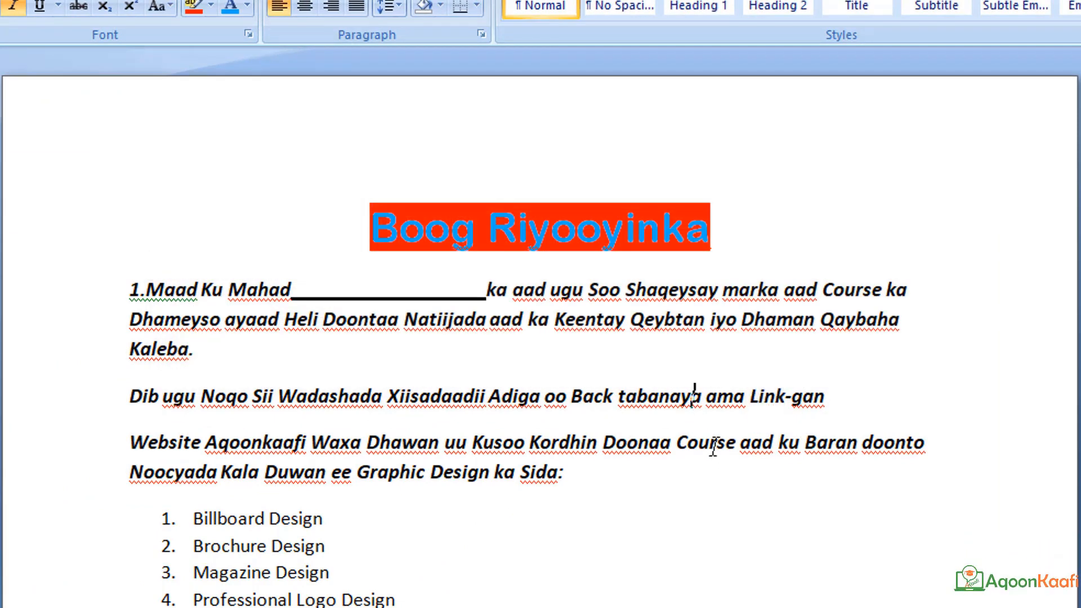
Search for "gan", limit the search to the main document, and close the search.
key(ctrl+f)
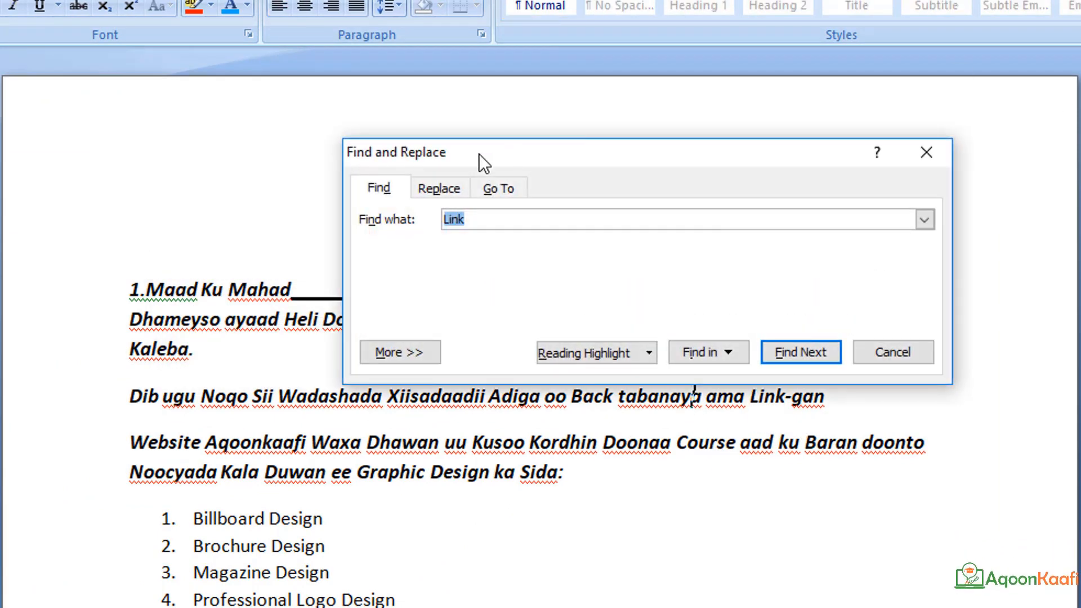
key(BackSpace)
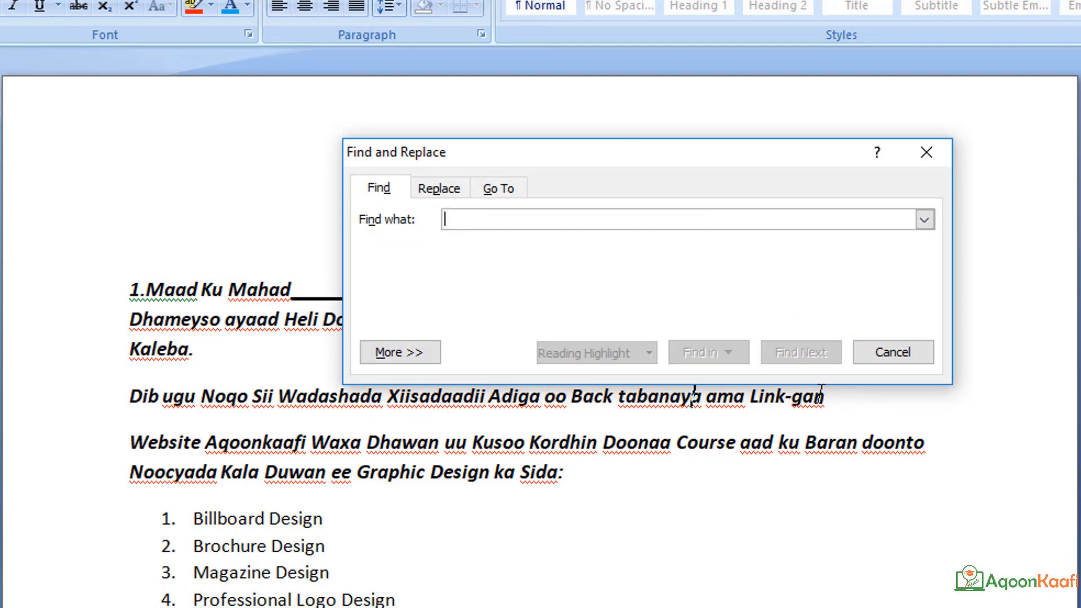
text(gan)
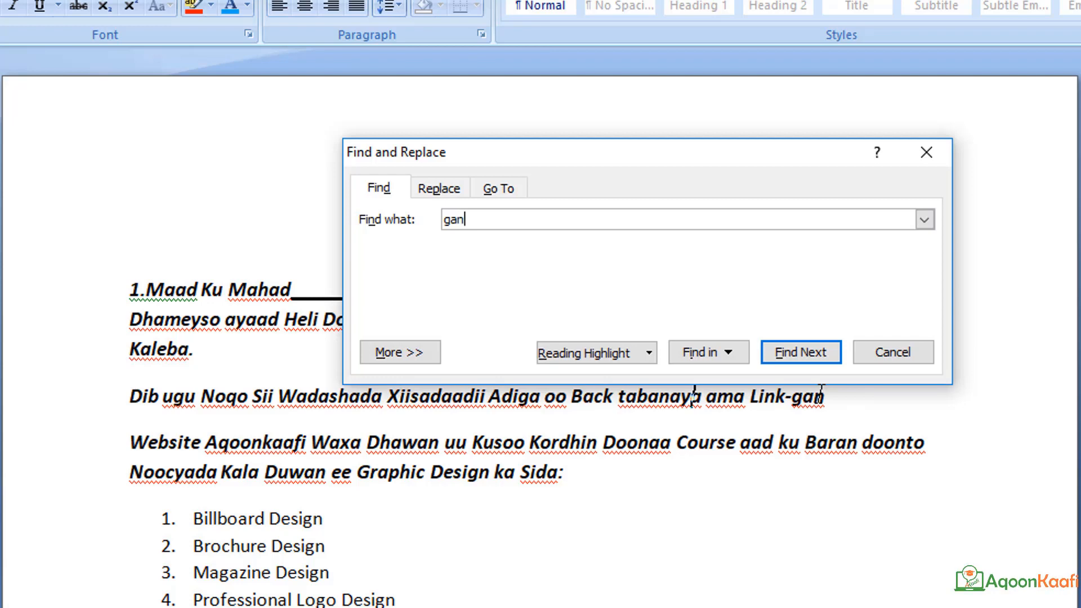
click(790, 351)
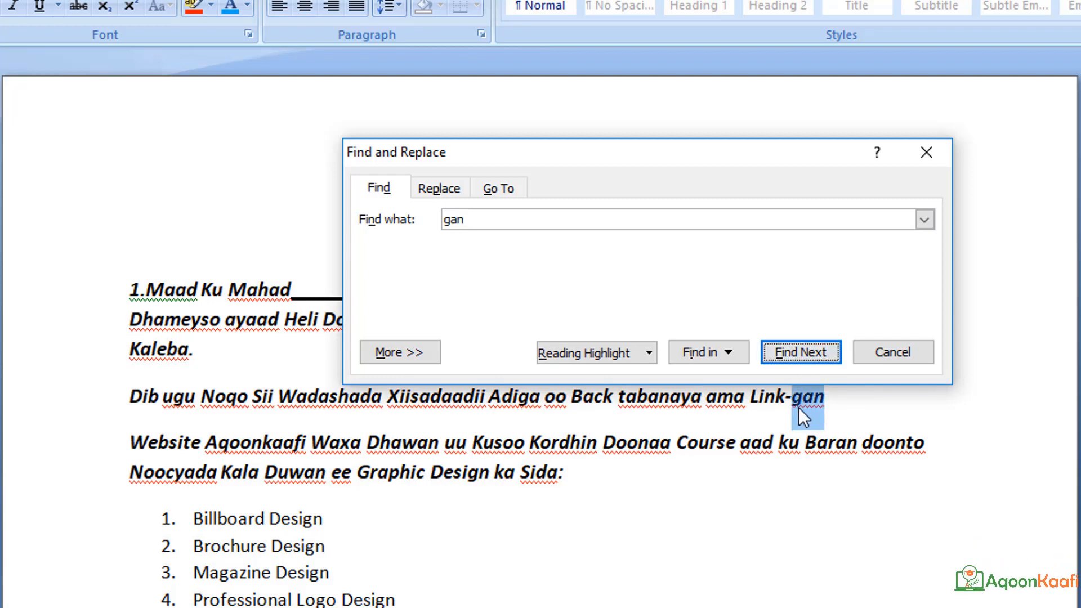
click(691, 353)
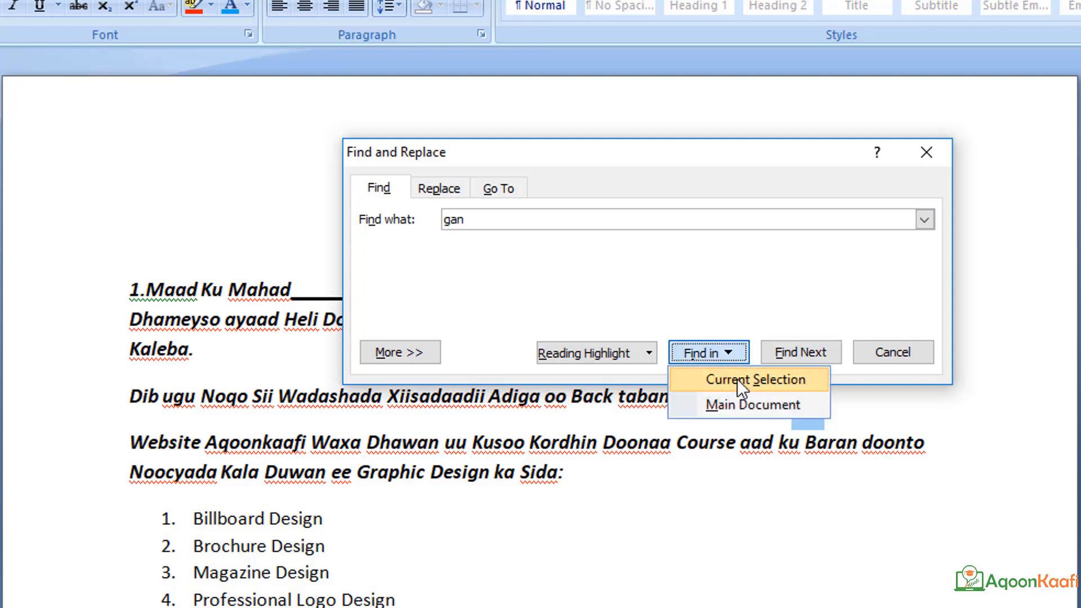
click(745, 404)
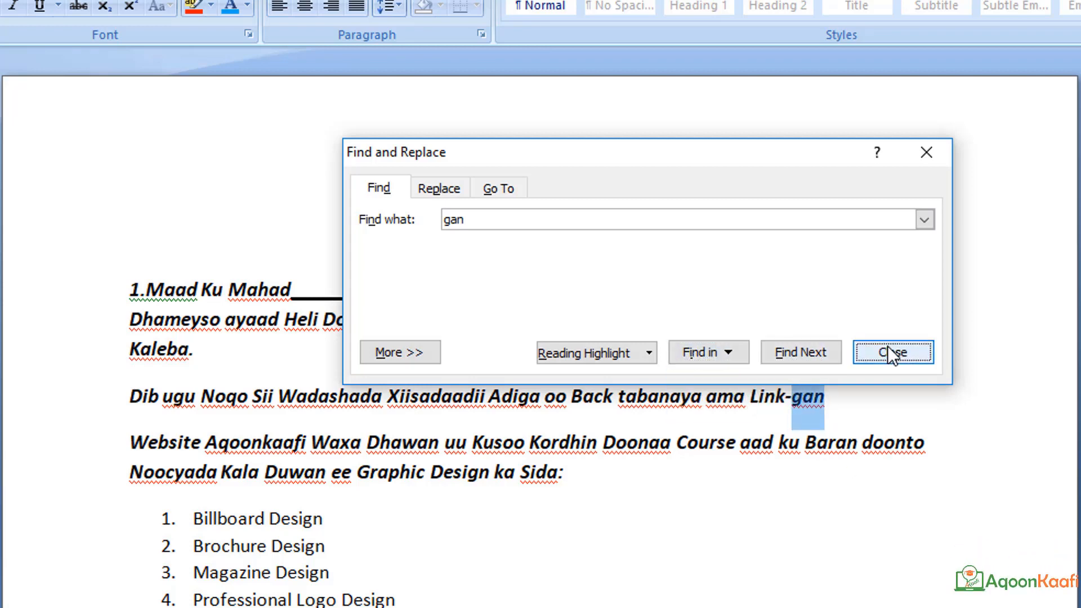
click(888, 354)
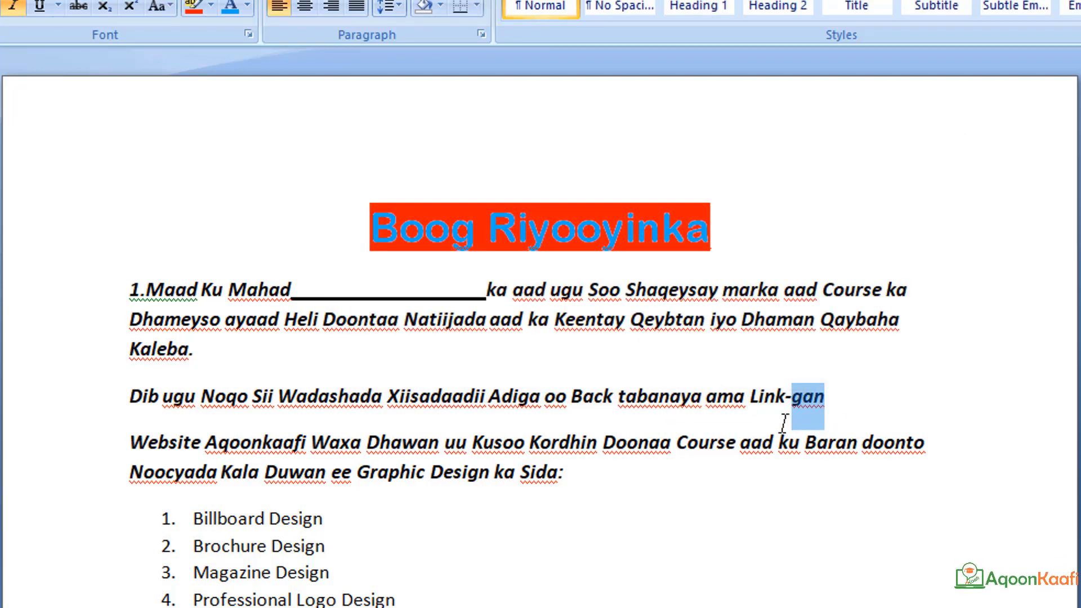
Replace "gan" with "jaw" in "Link-gan" at the end of the second paragraph using Find and Replace, and close the dialog.
key(ctrl+h)
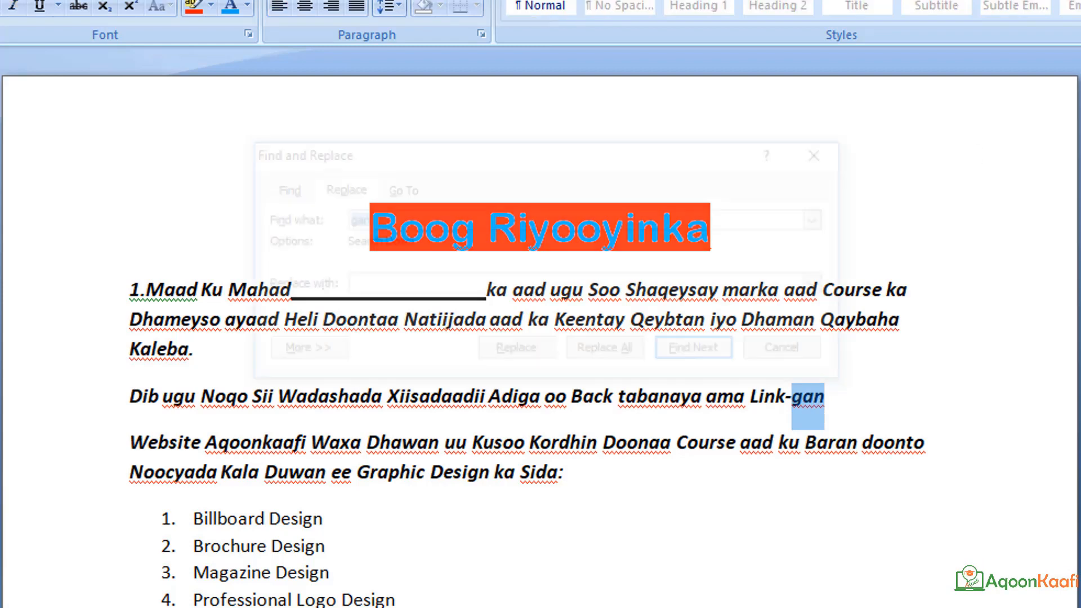
click(394, 283)
text(jaw)
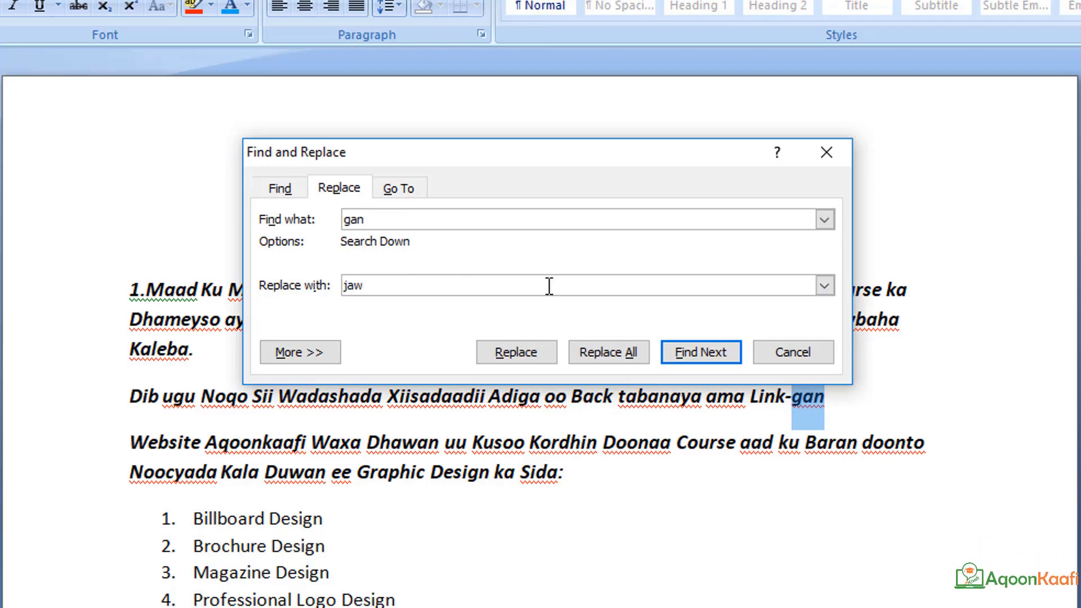
click(684, 349)
click(505, 360)
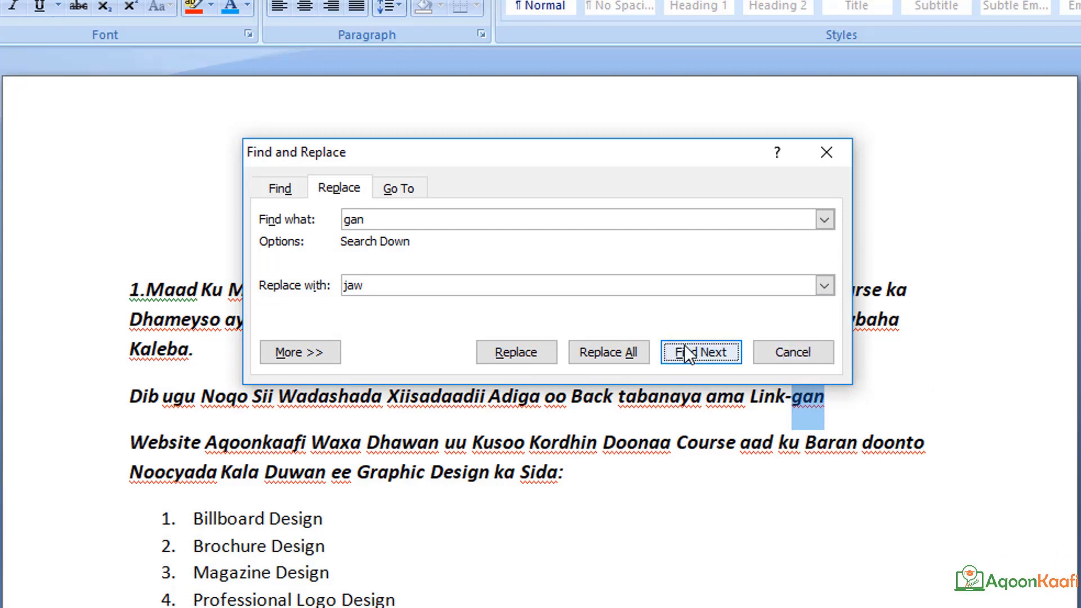
click(593, 354)
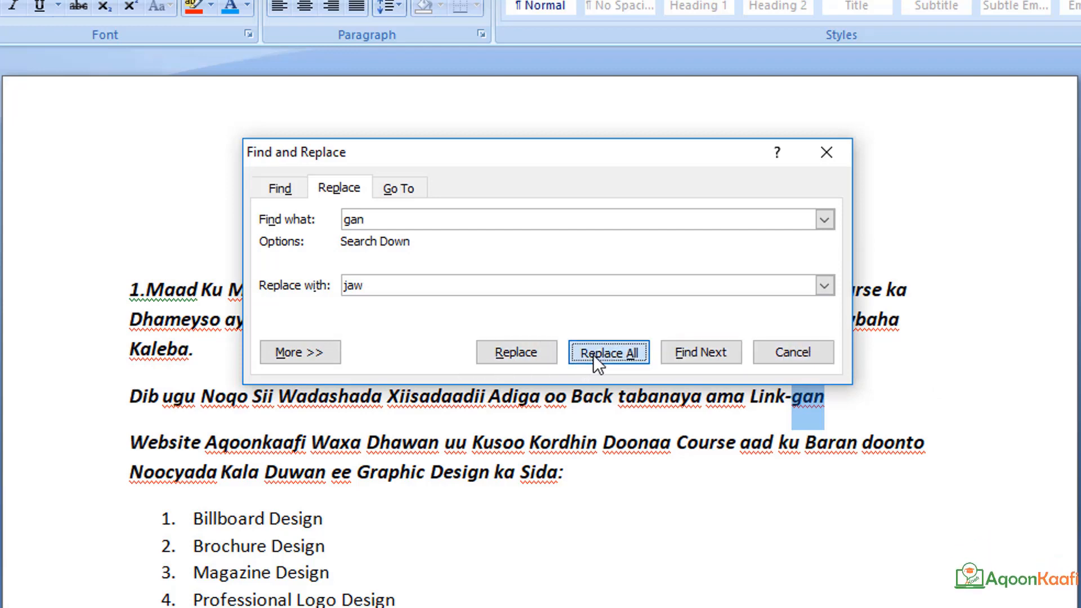
click(512, 358)
click(558, 360)
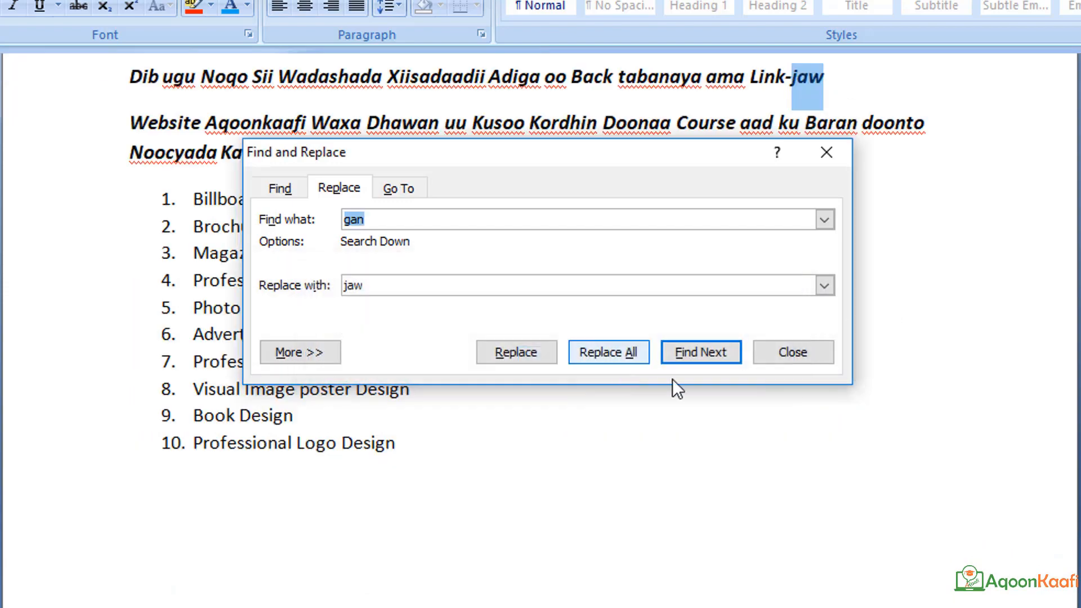
click(789, 352)
scroll(710, 386, up, 5)
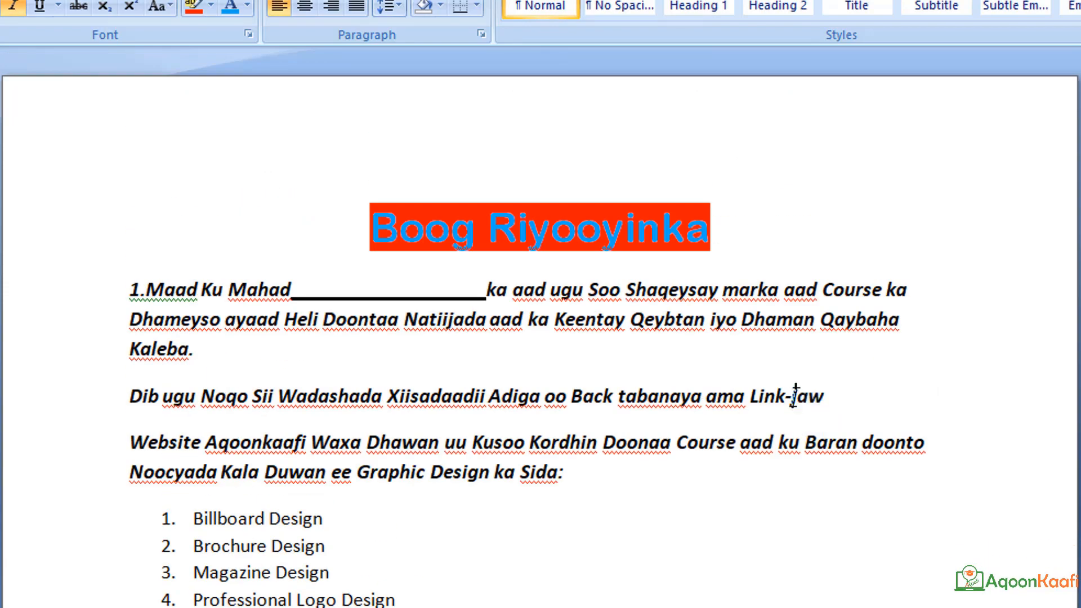
click(833, 396)
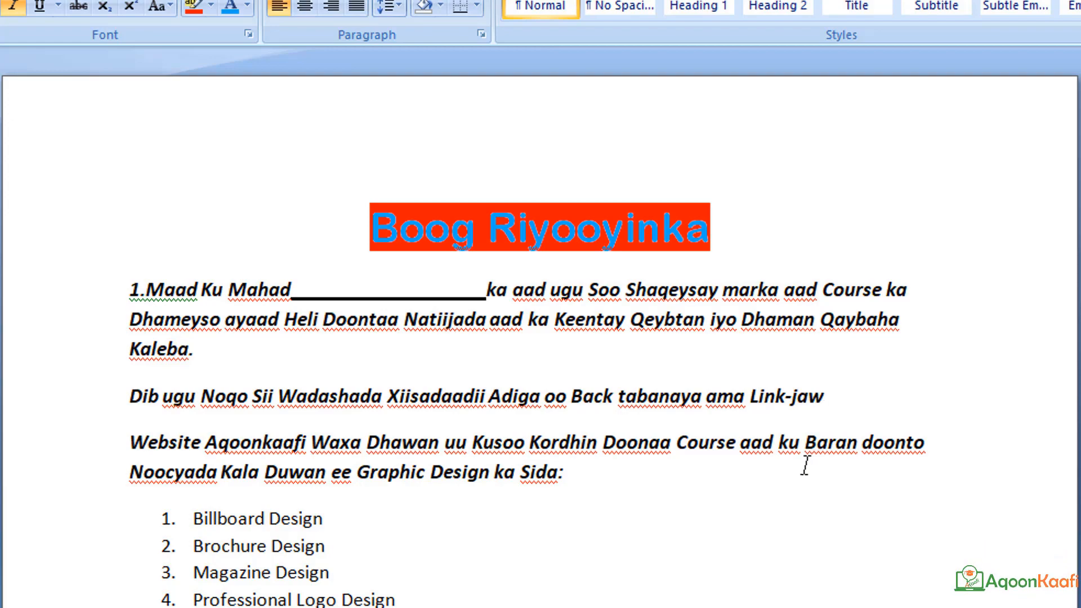